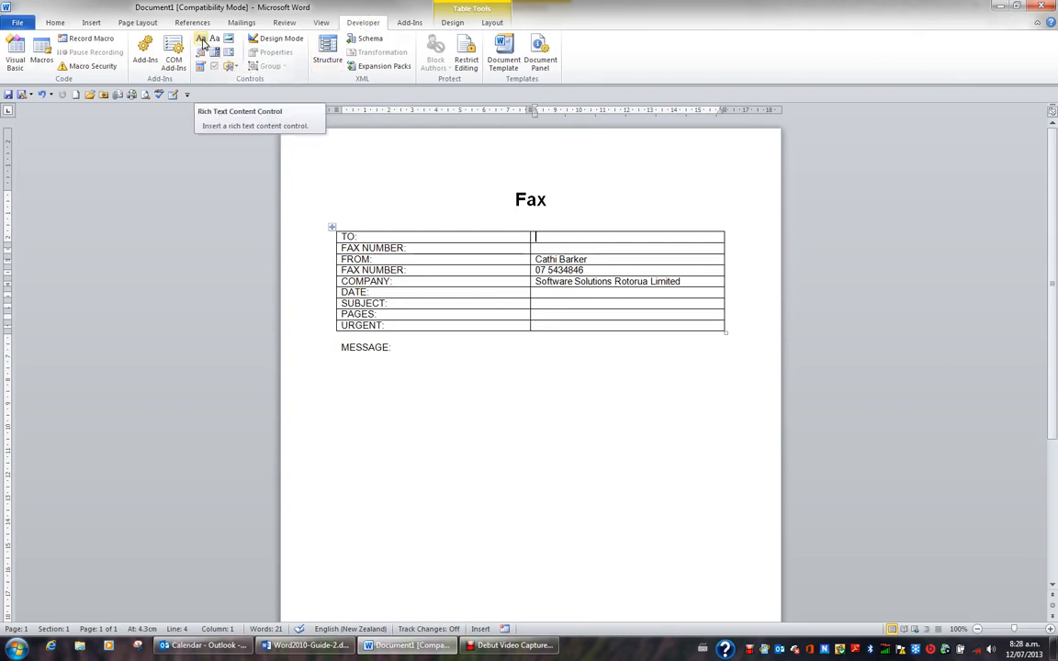
- Insert a rich text content control in the TO row, titled "Who is the fax to?", and lock it against deletion
click(202, 42)
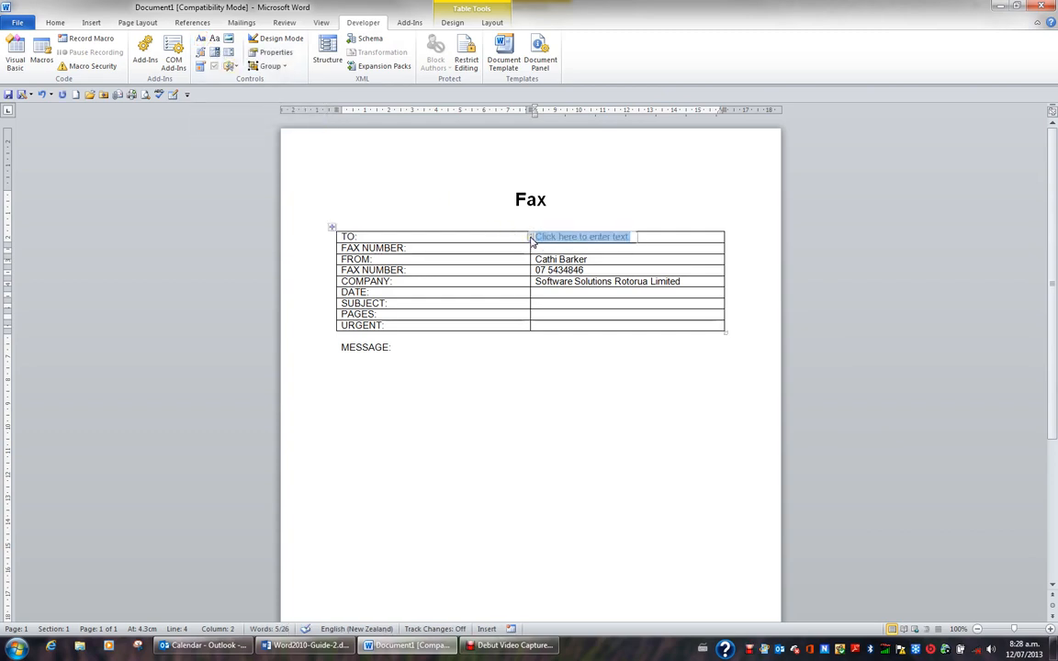
click(276, 53)
click(501, 243)
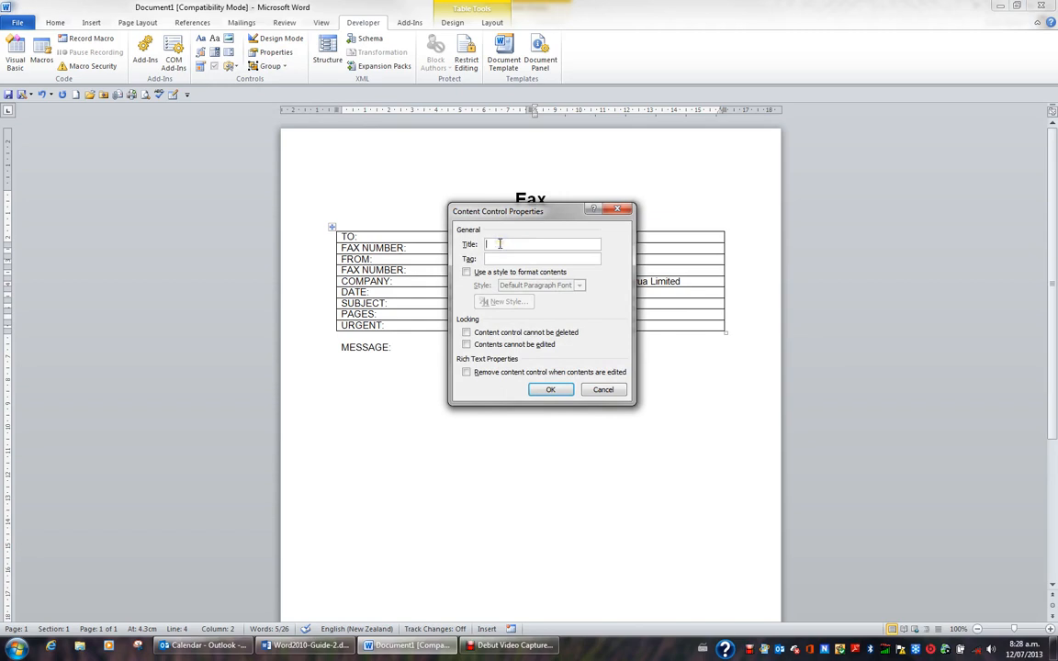
text(ois the fax to?)
click(466, 333)
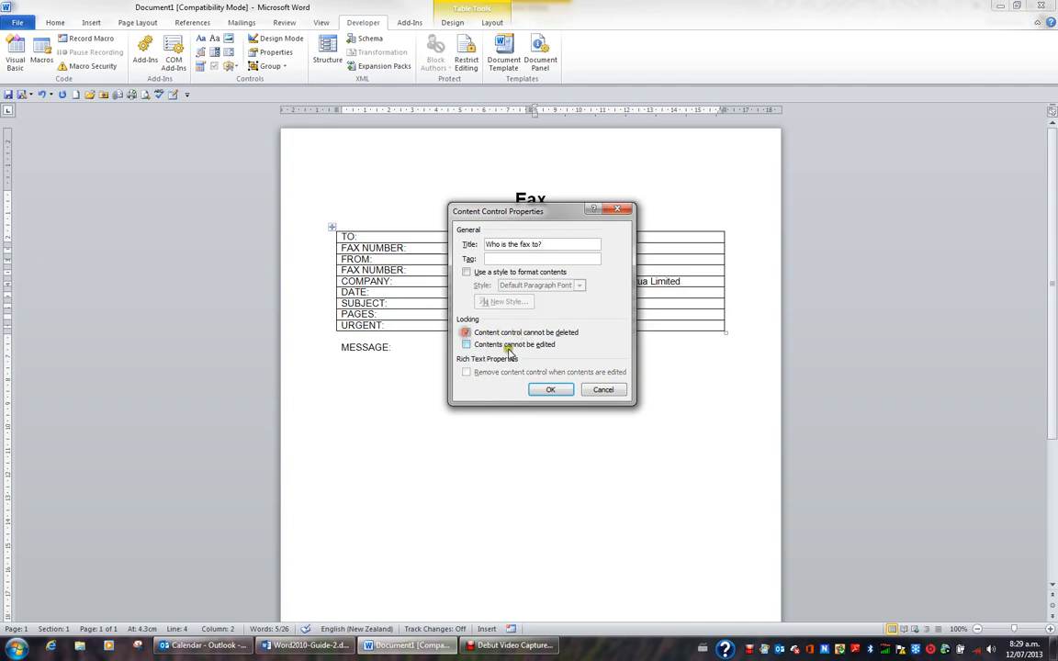
click(552, 390)
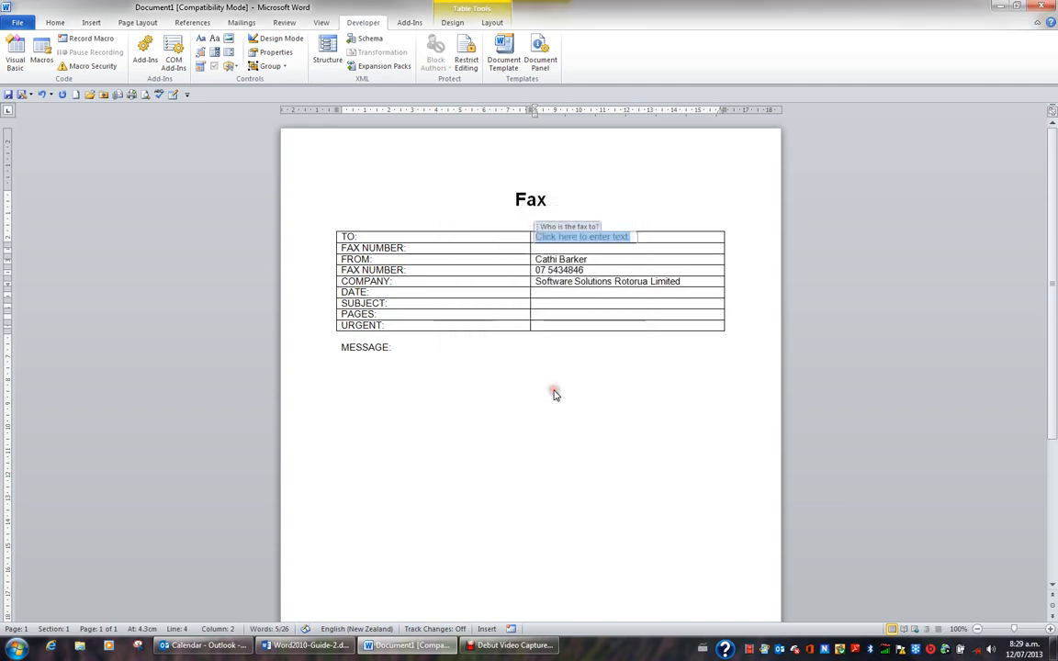
- Add a rich text content control beside the first FAX NUMBER label, titled "What is the fax number?" and protected from deletion
click(562, 248)
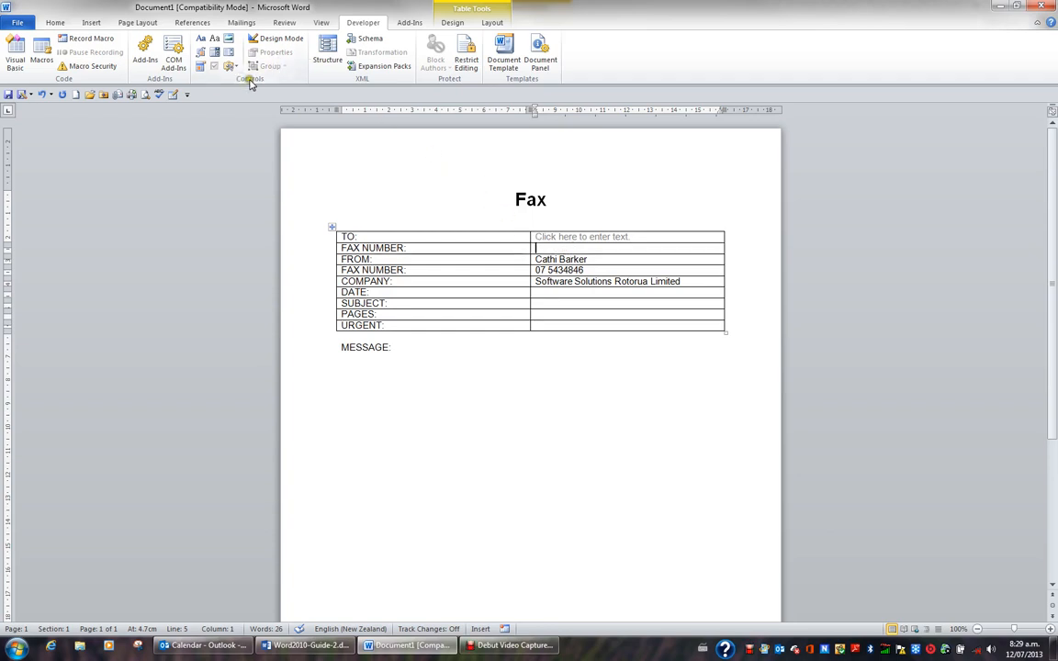
click(202, 43)
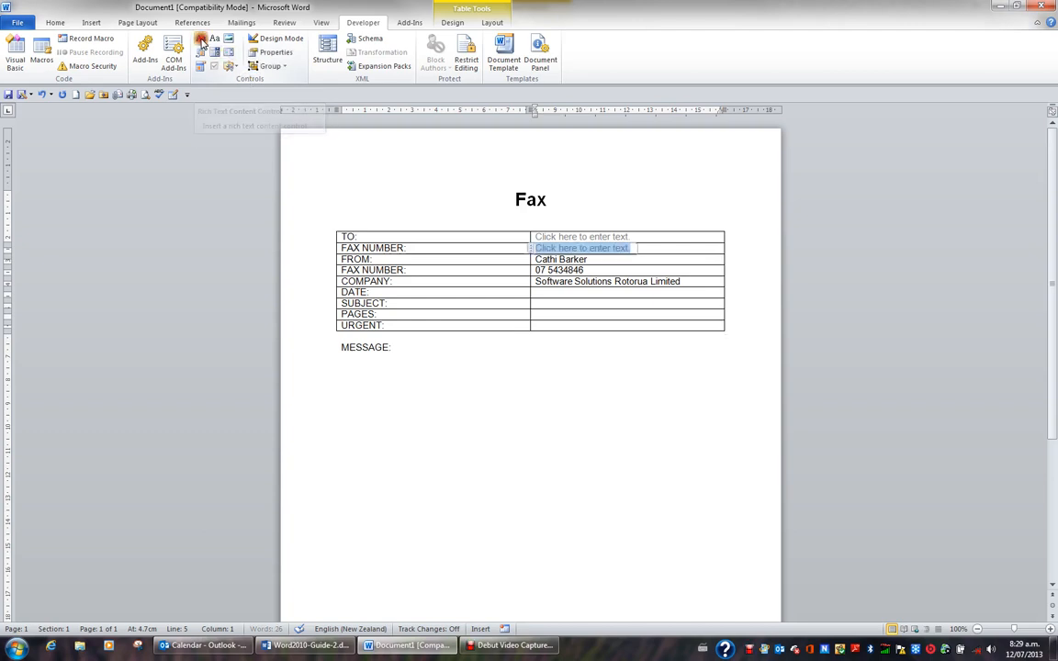
click(250, 53)
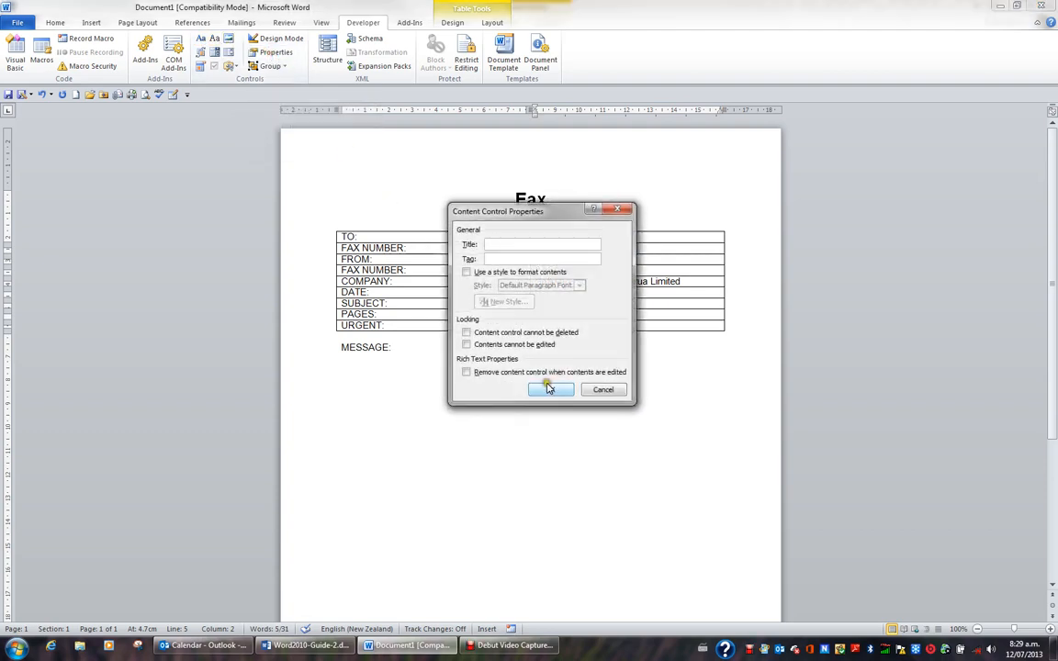
text(What is the fax number?)
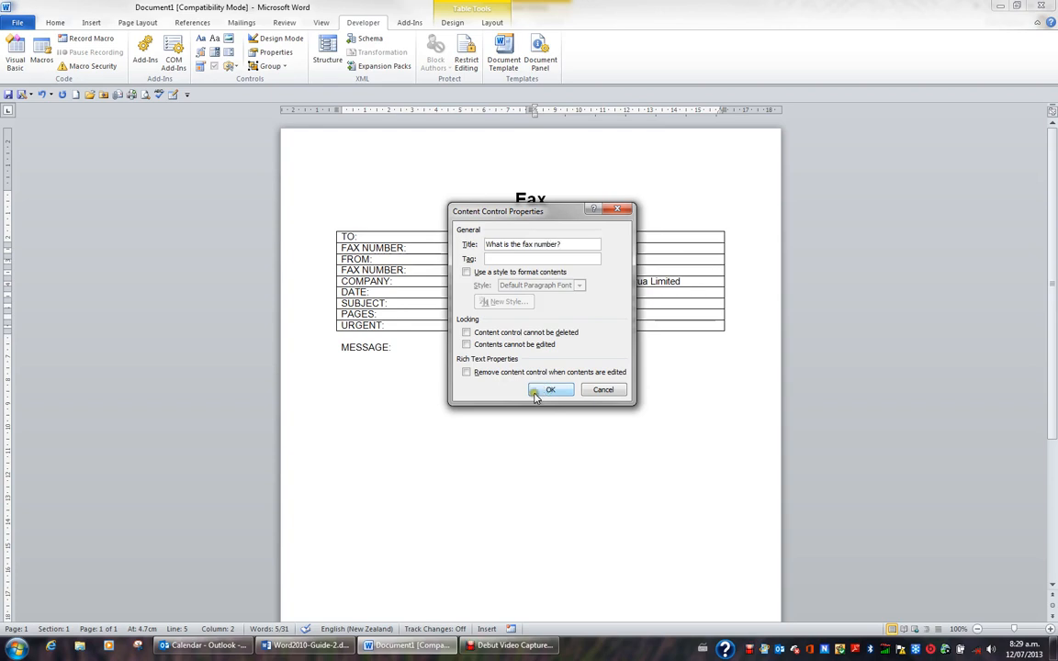
click(483, 336)
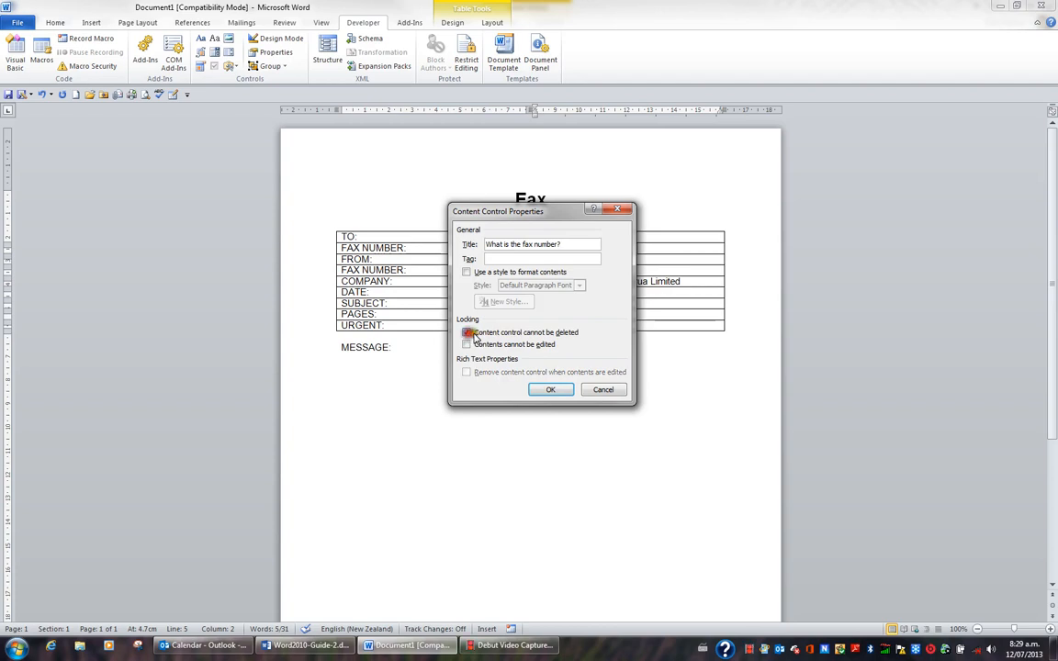
click(550, 390)
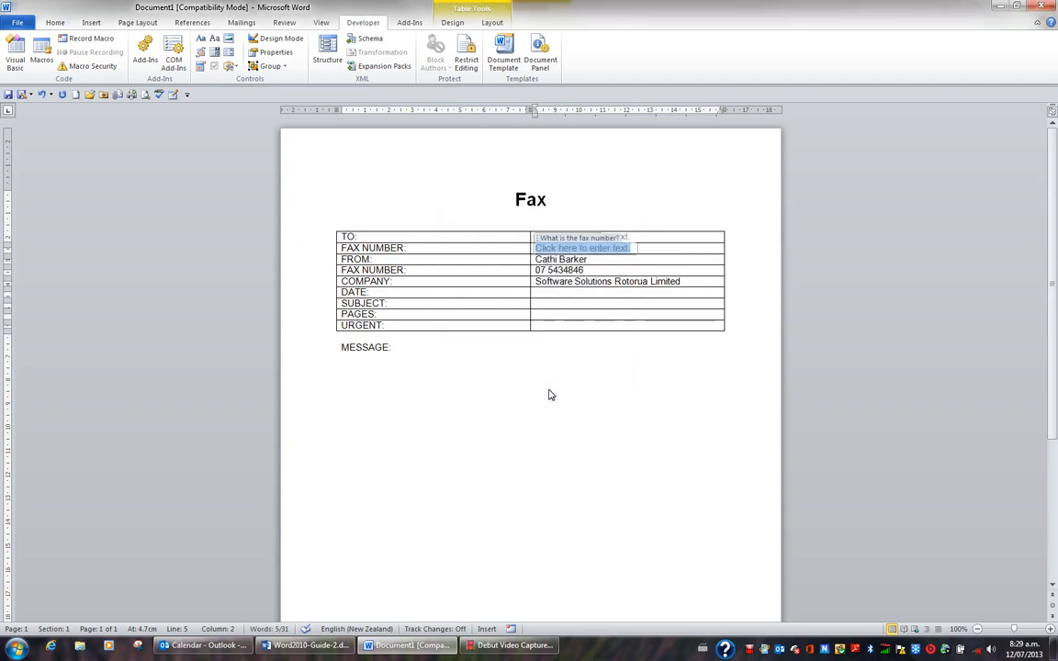
- Insert a date picker in the DATE row, titled "Select a date?", protected from deletion, with the date format dddd, d MMMM yyyy
click(547, 293)
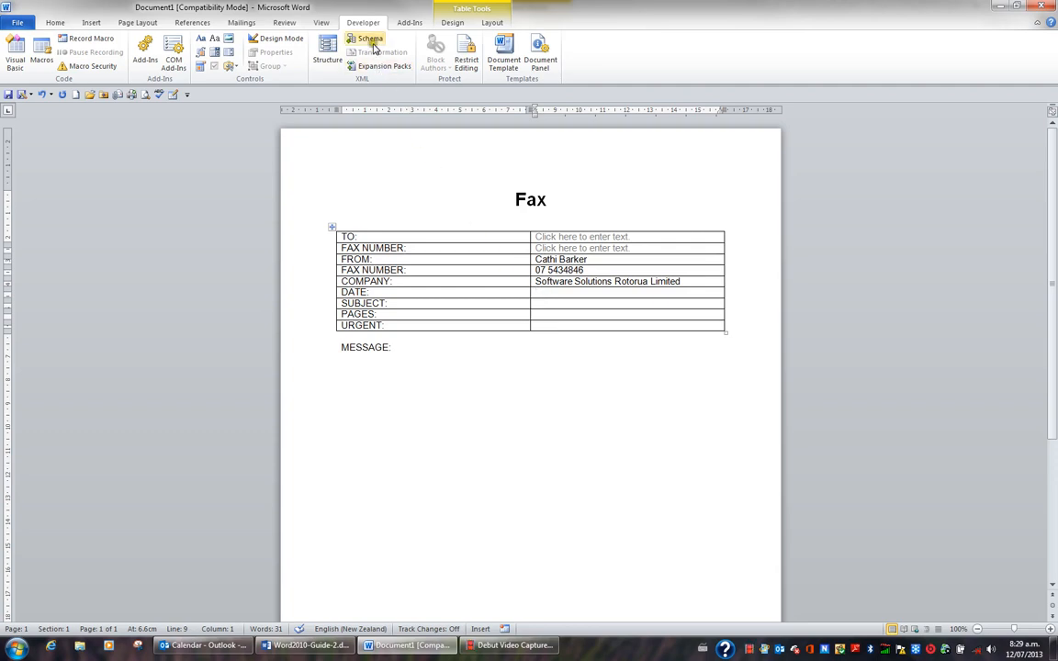
click(202, 72)
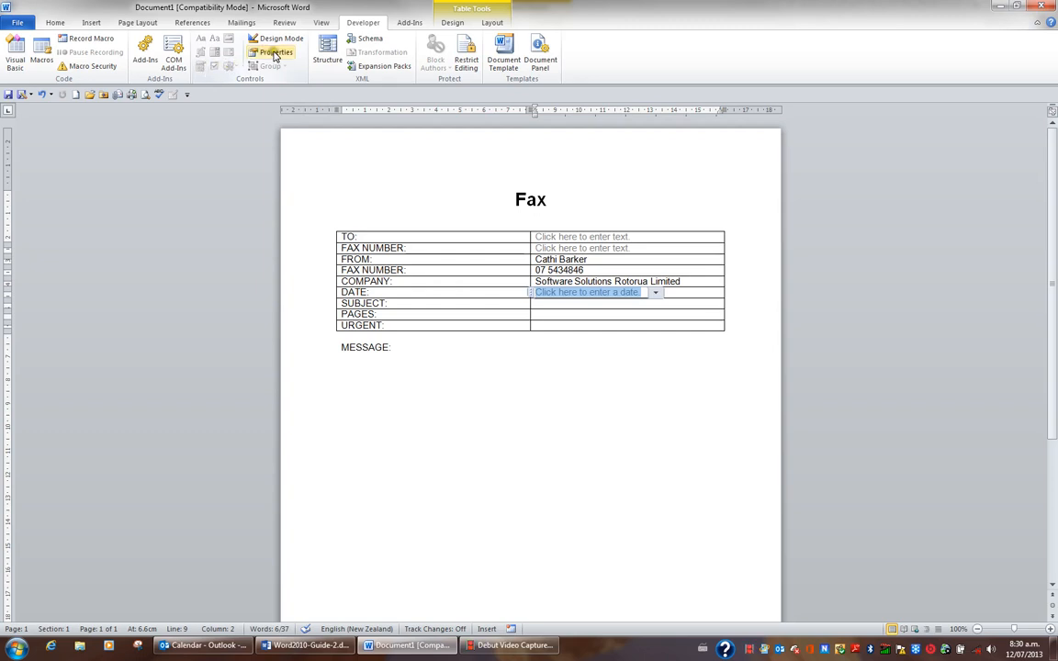
click(273, 52)
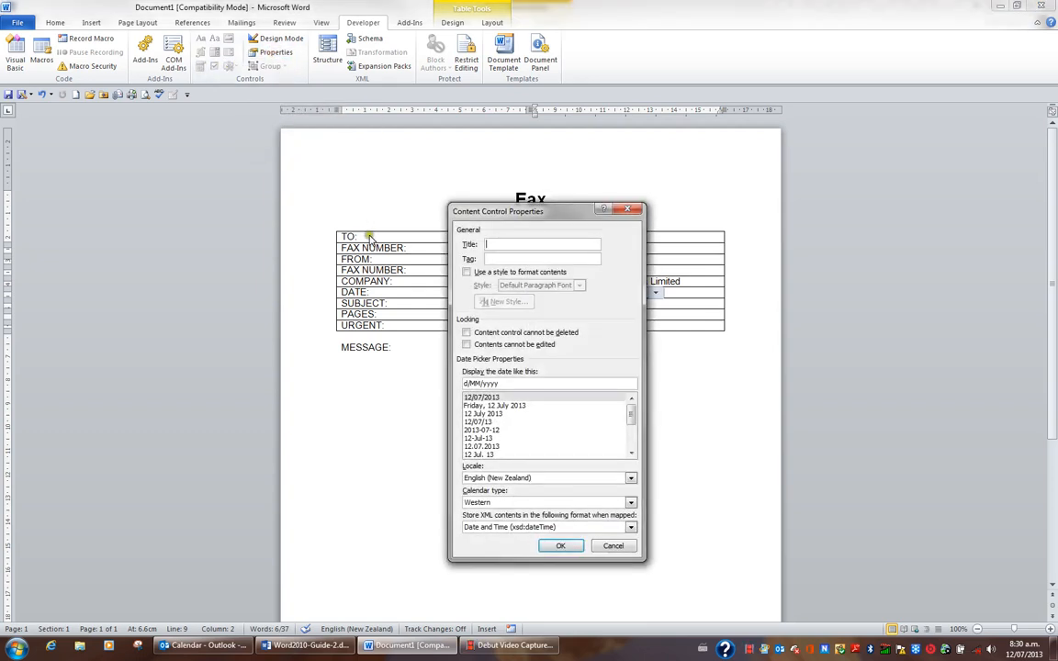
text(Select a date?)
click(467, 333)
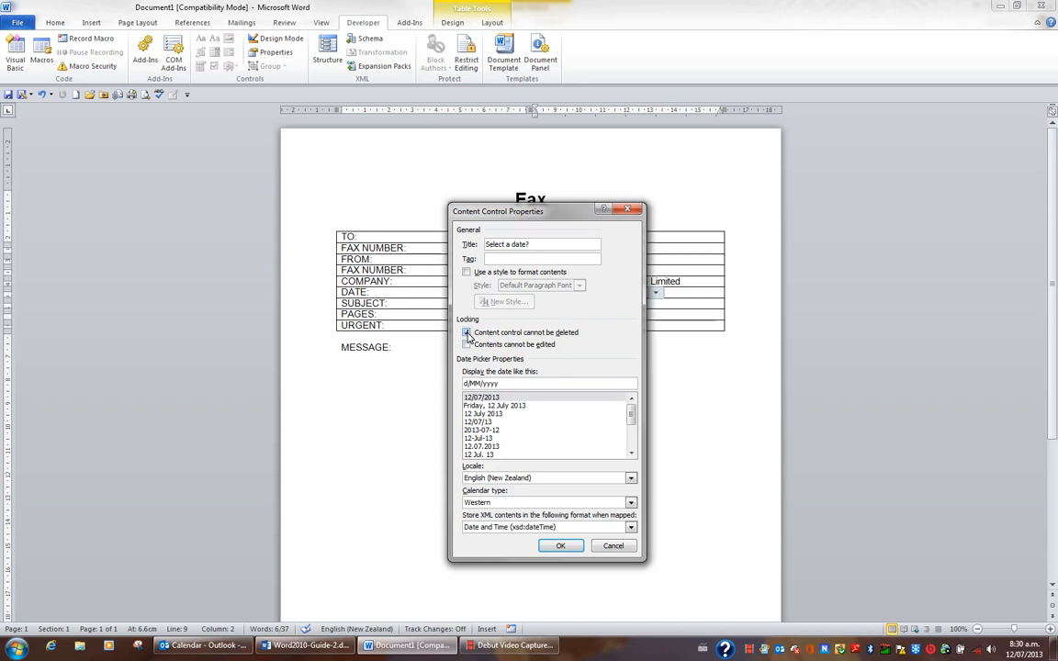
click(501, 406)
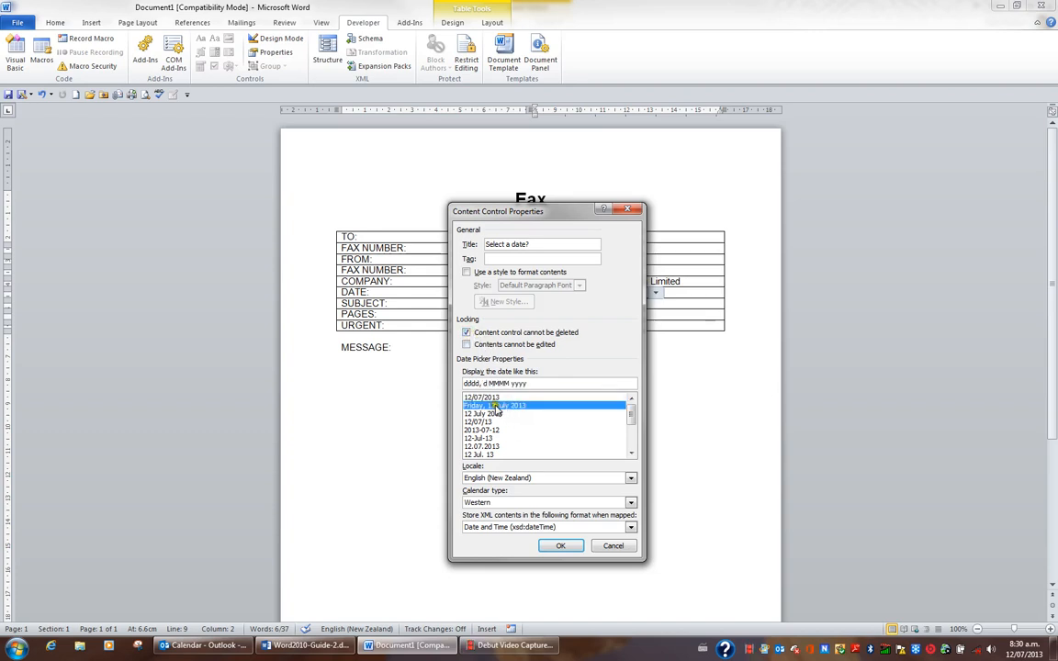
click(566, 547)
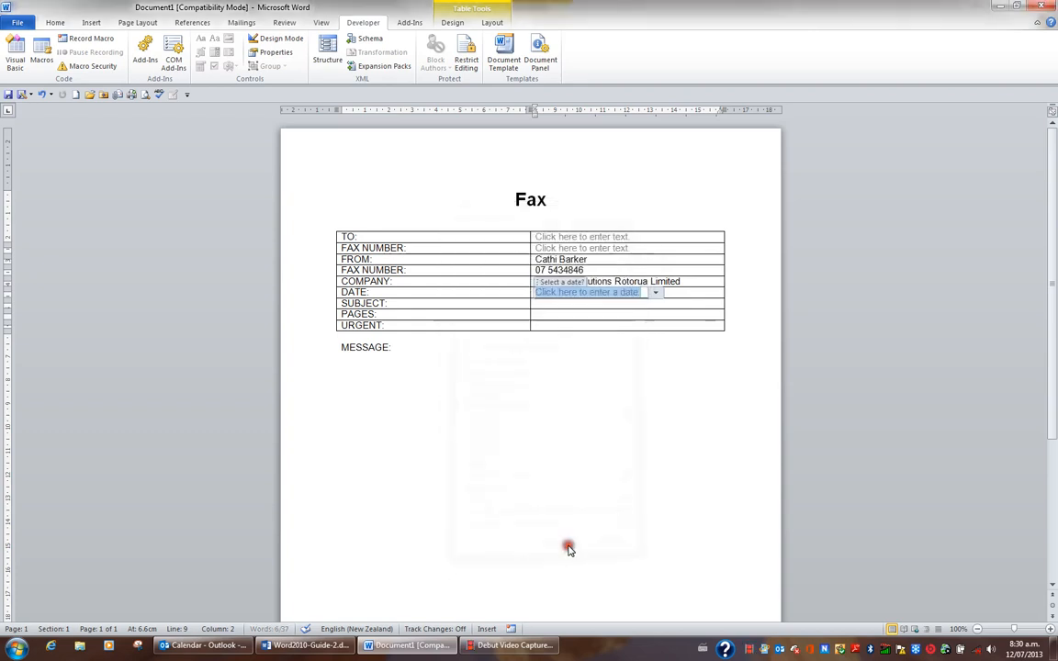
- Insert a rich text content control in the SUBJECT row, titled "Enter a subject", that cannot be deleted
click(542, 305)
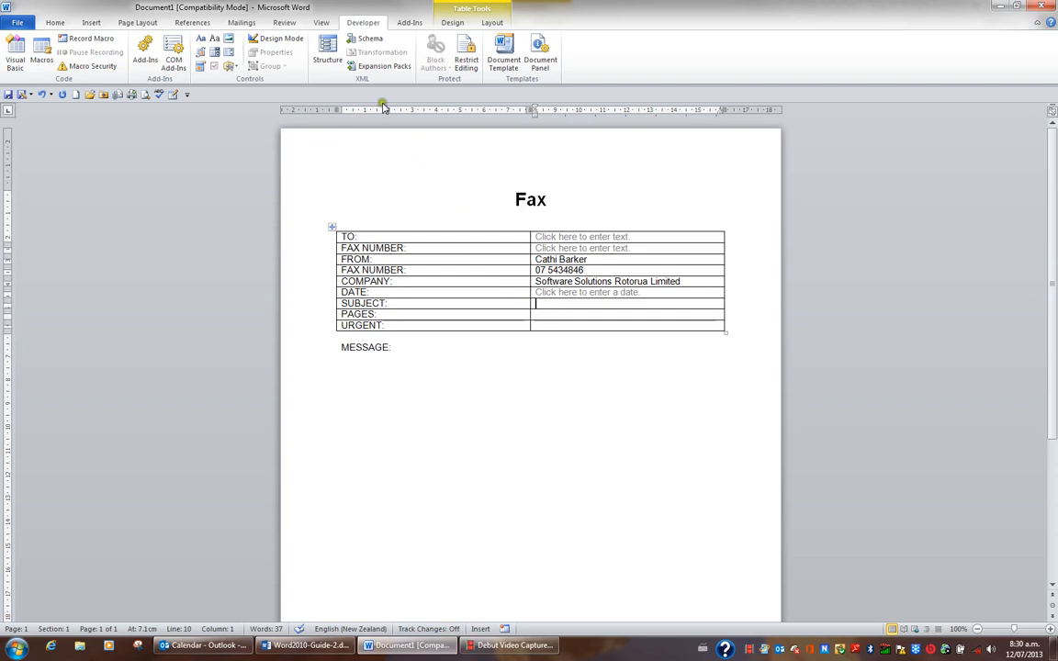
click(201, 41)
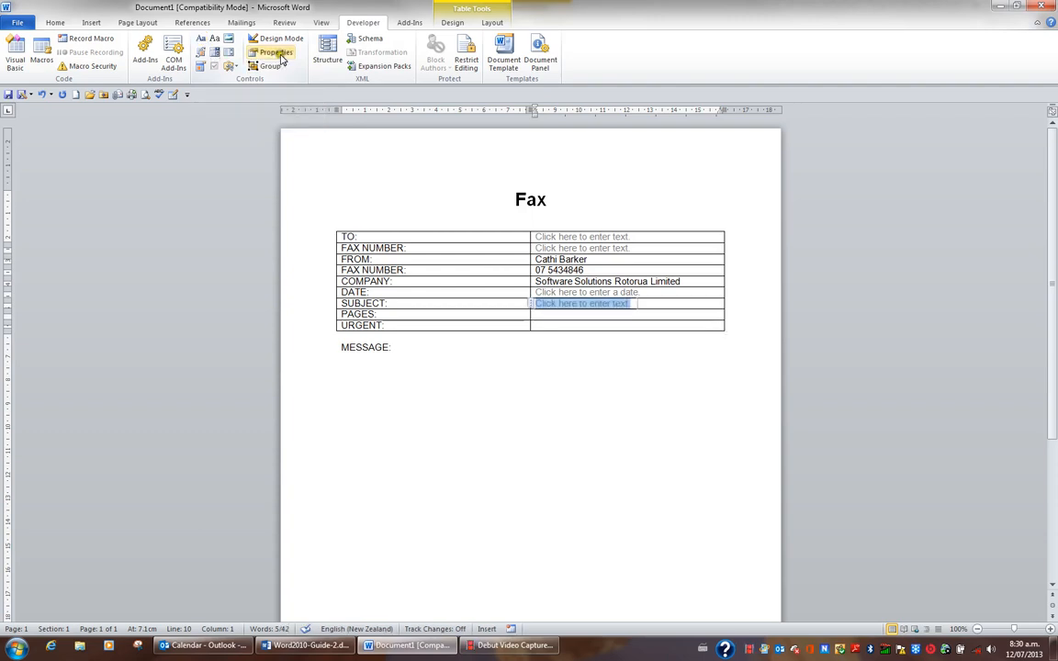
click(280, 55)
text(Enter a subject)
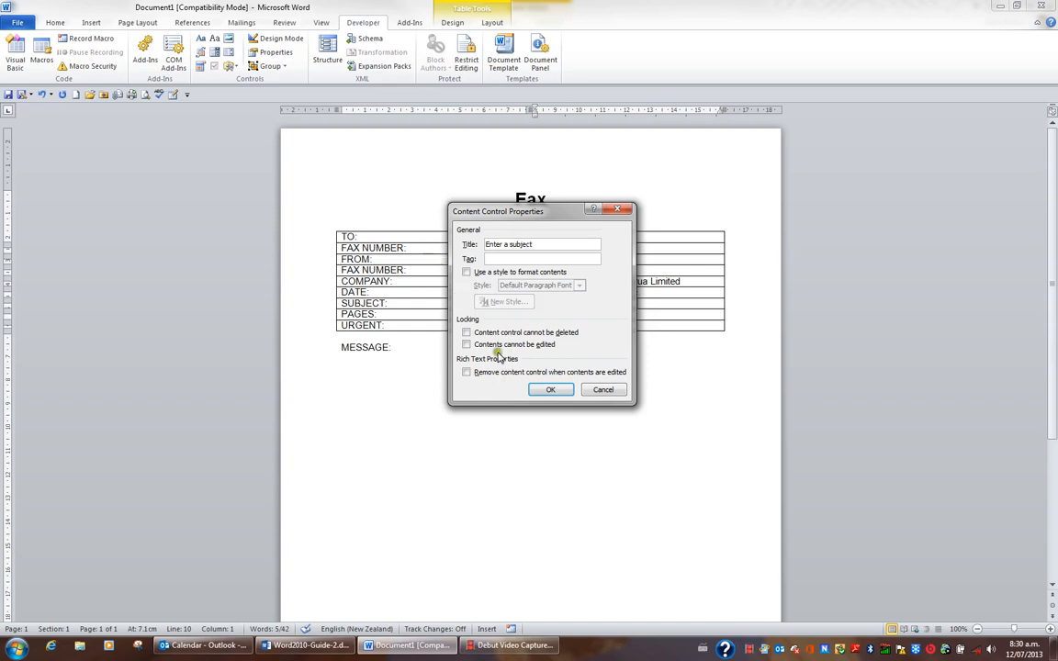
click(468, 332)
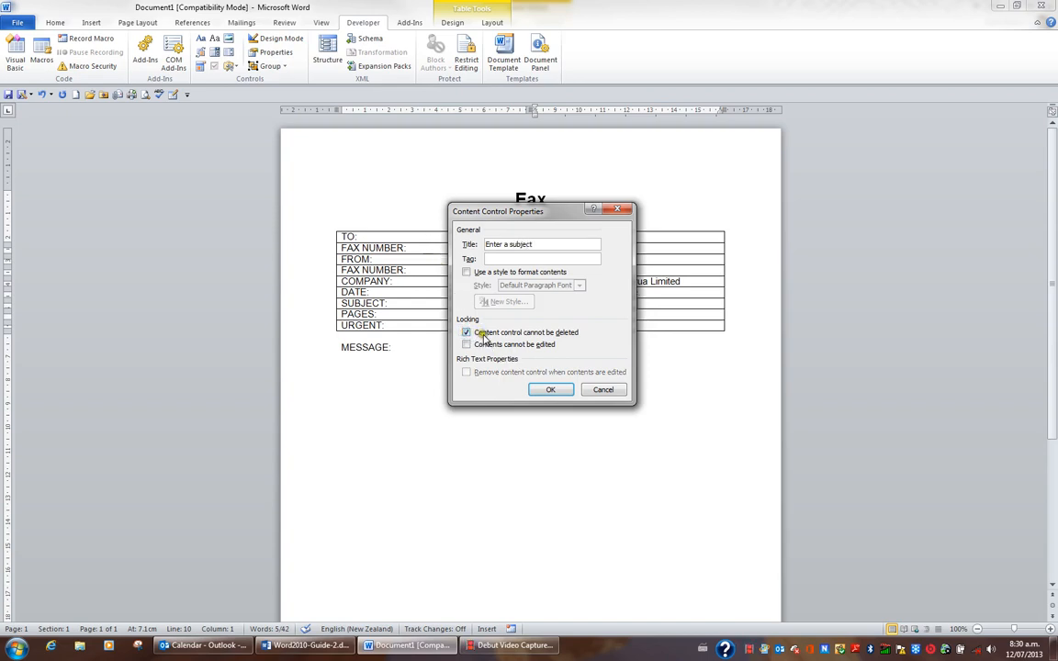
click(551, 389)
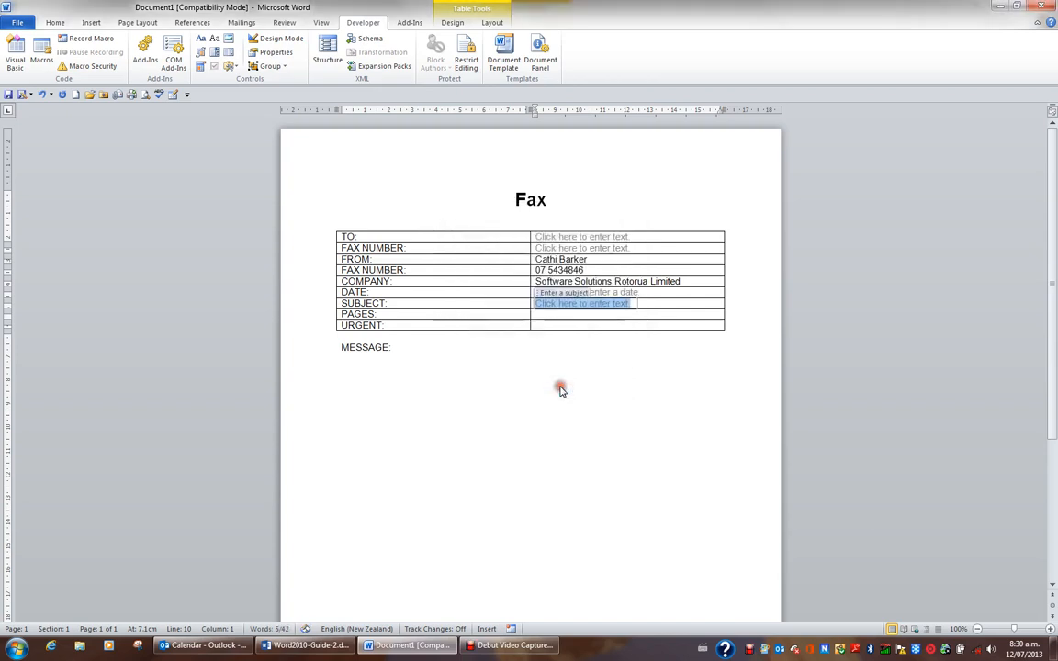
- Open the Field dialog for inserting a field into the empty cell beside PAGES
click(543, 317)
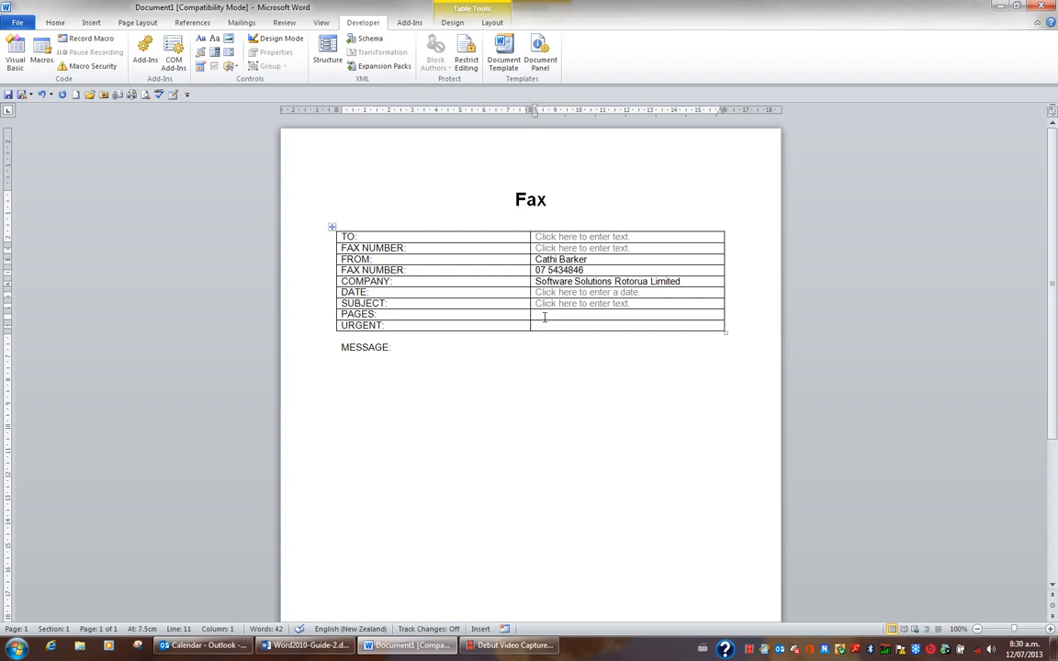
click(97, 24)
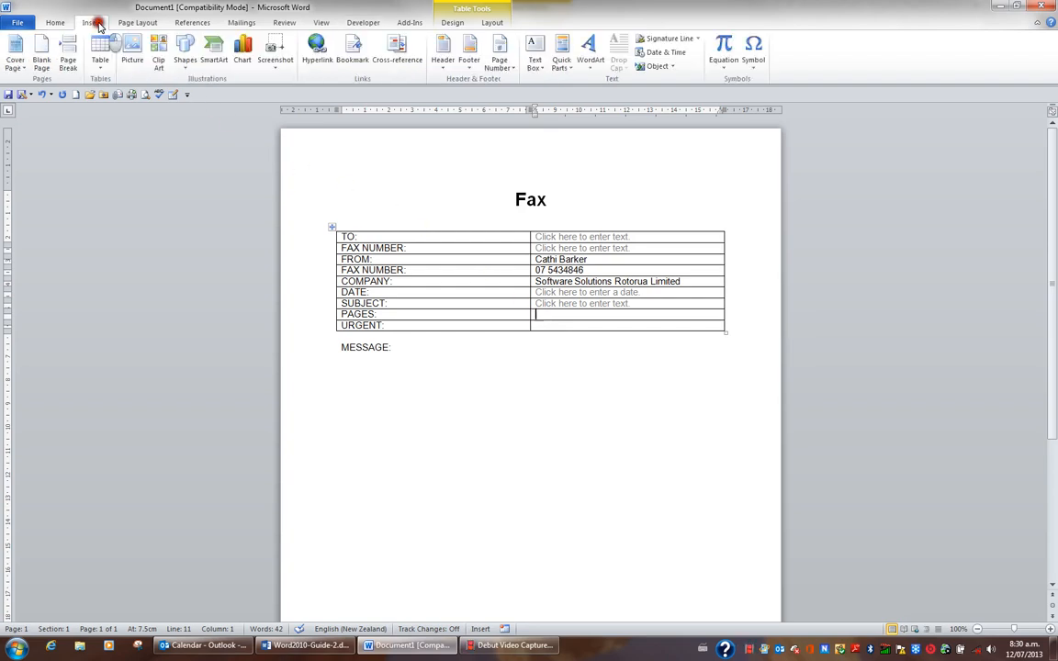
click(563, 64)
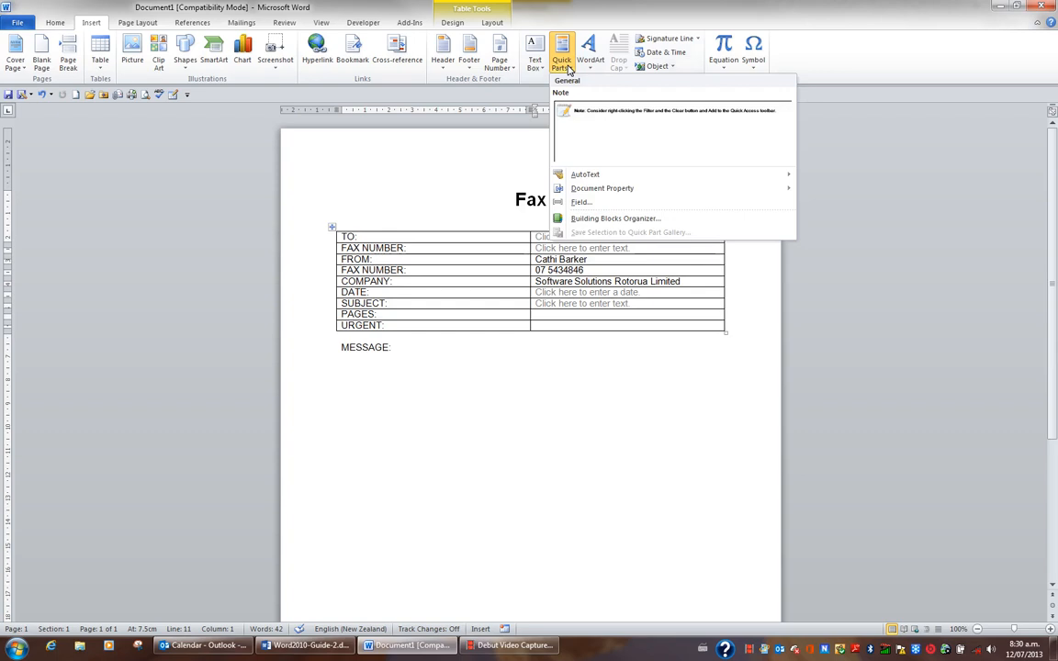
click(579, 204)
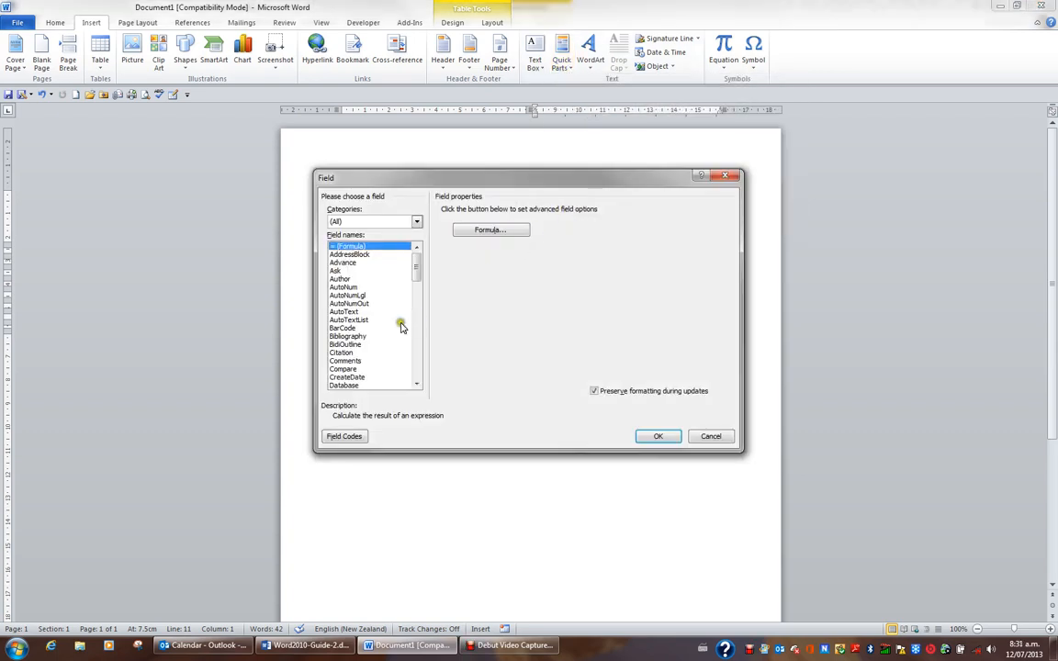
- Examine the descriptions and format options of the CreateDate, Date, EditTime and FileName fields
click(347, 376)
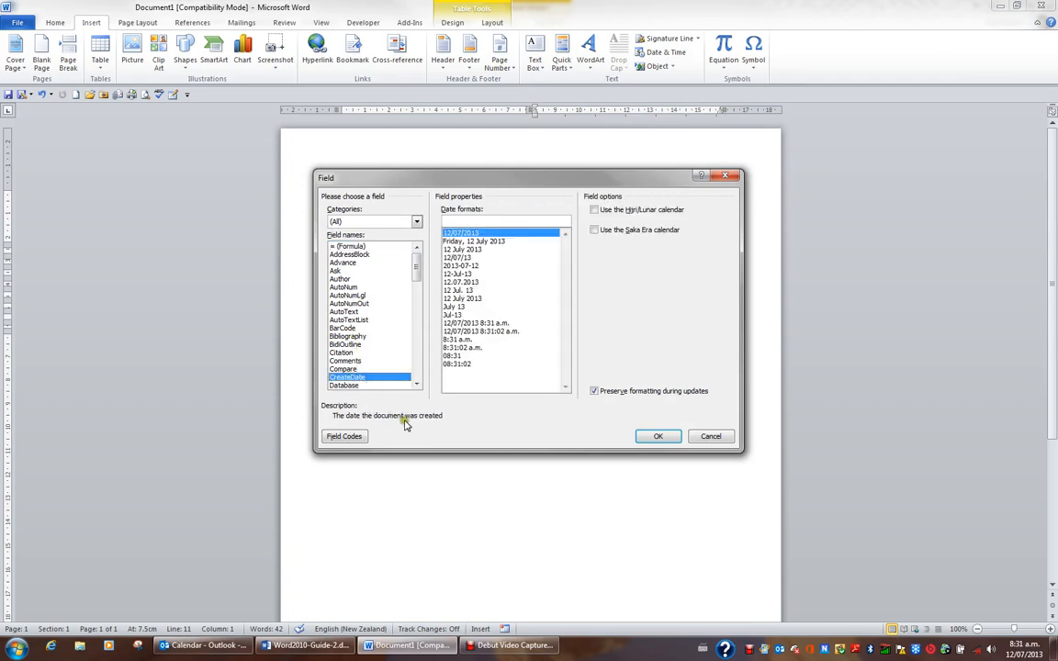
scroll(376, 350, down, 1)
click(339, 376)
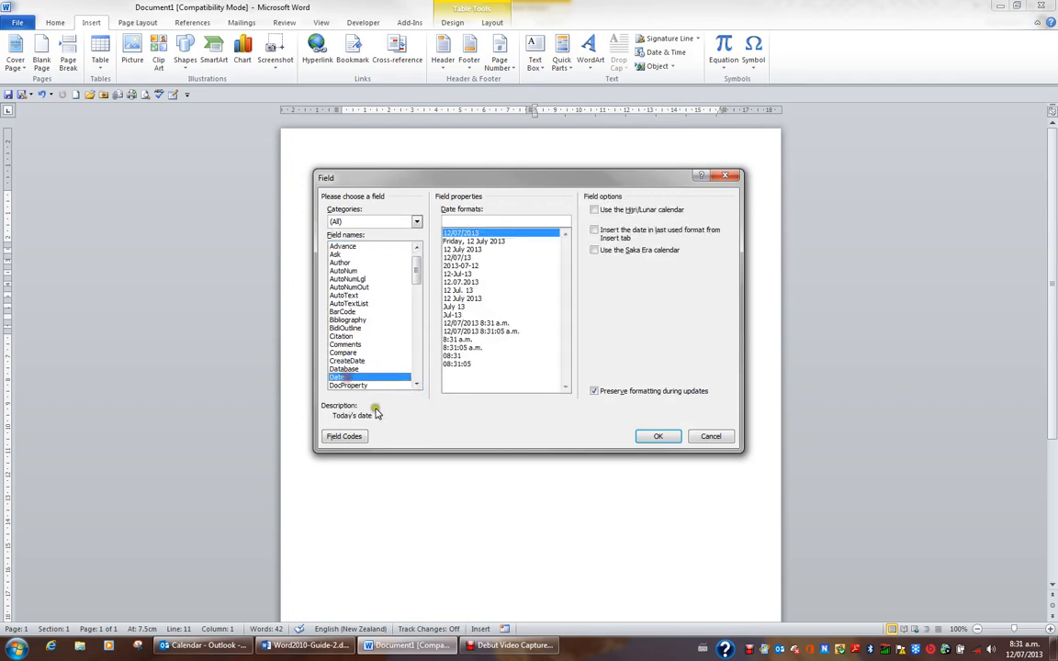
click(417, 384)
click(417, 385)
click(417, 385)
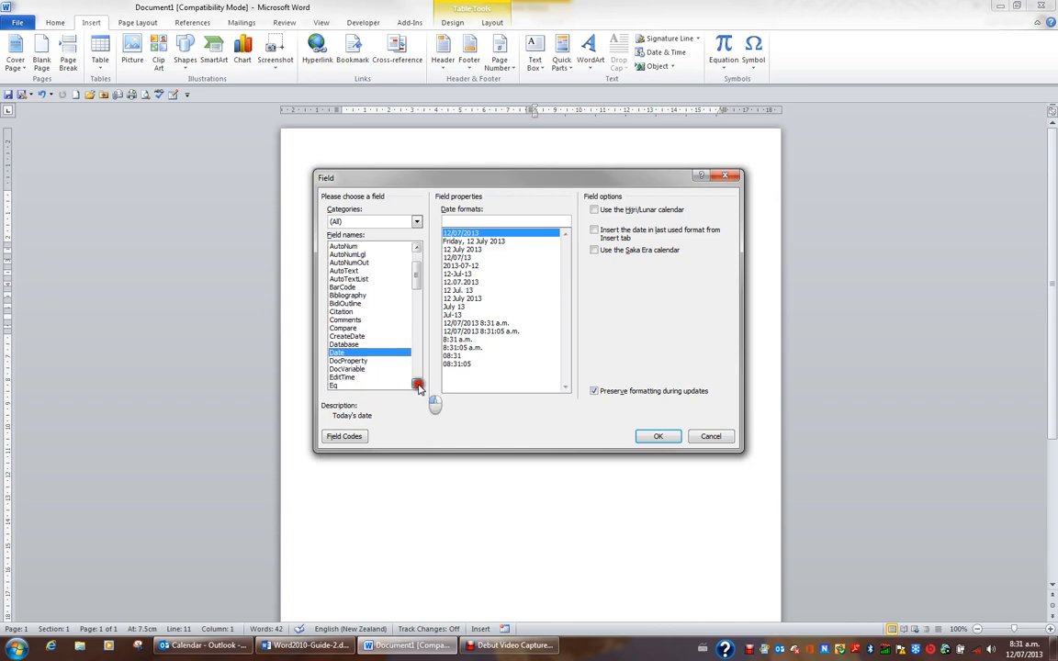
click(417, 385)
click(417, 385)
click(417, 385)
click(417, 385)
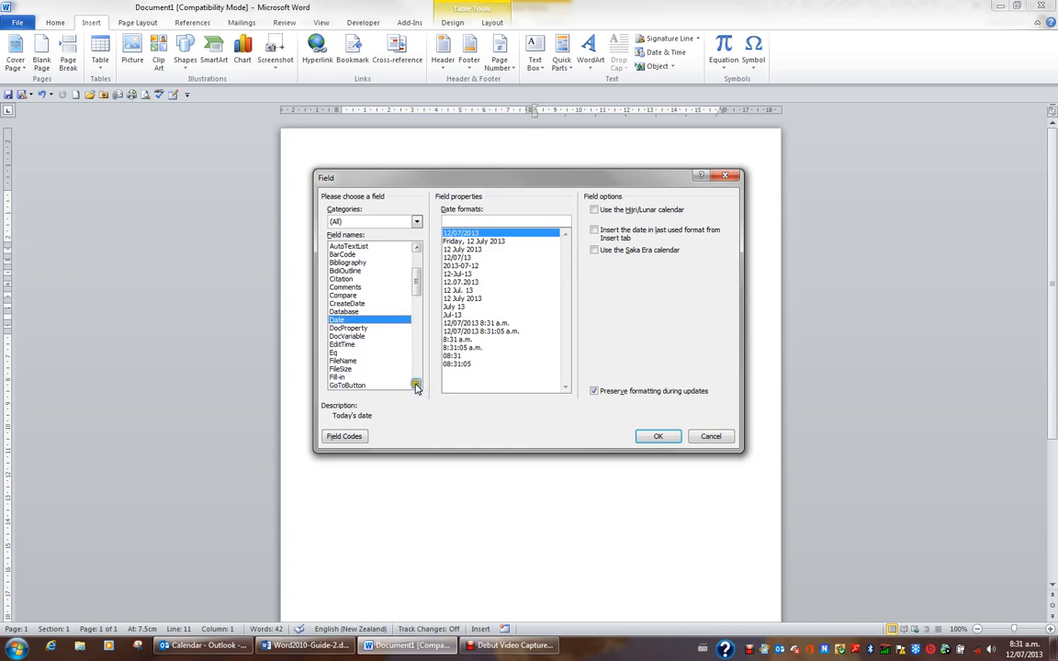
click(372, 345)
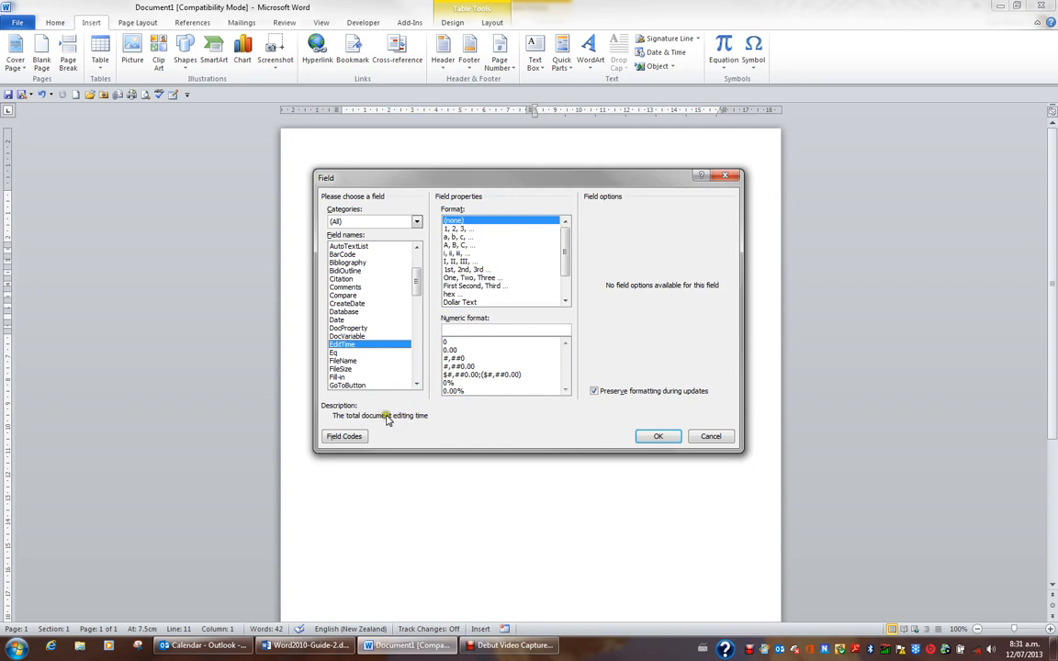
click(344, 361)
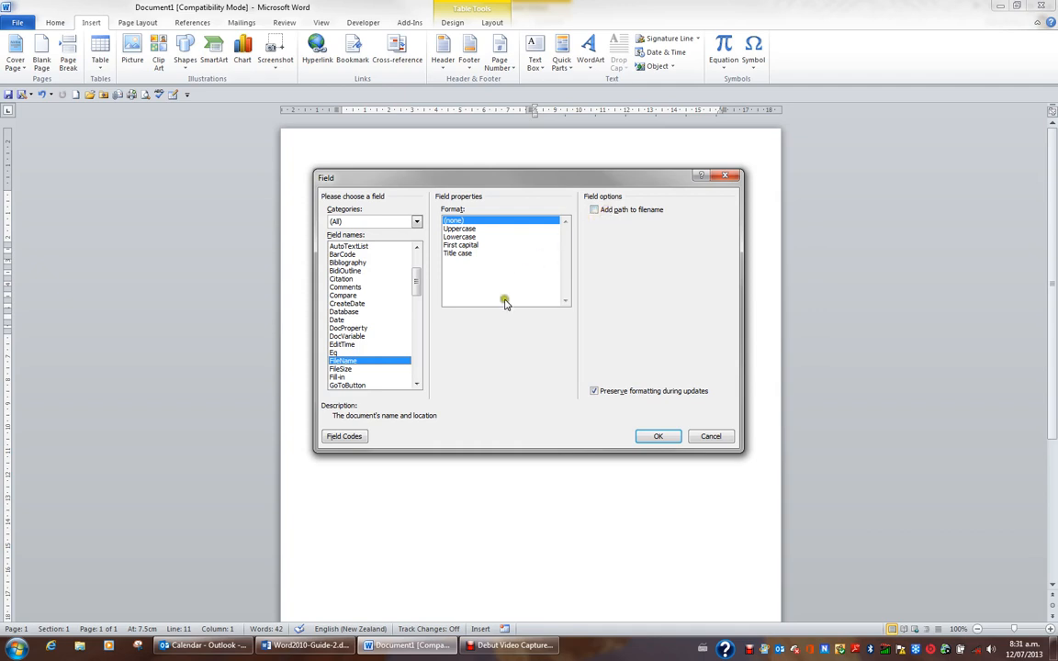
- Insert a NumPages field with the "1, 2, 3, ..." format in the PAGES row
click(417, 385)
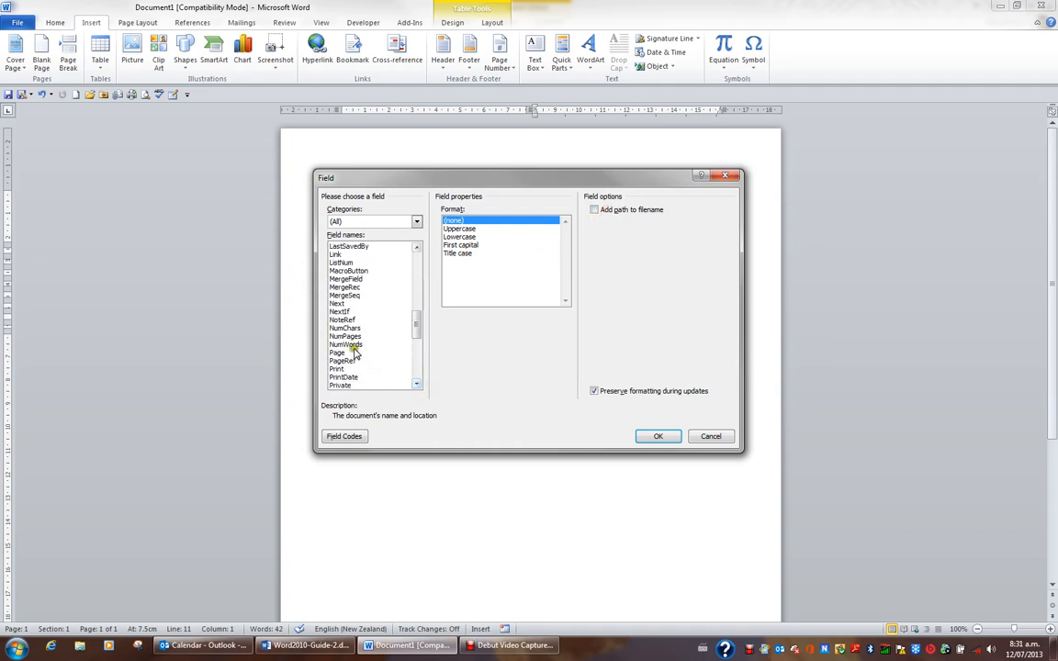
click(354, 336)
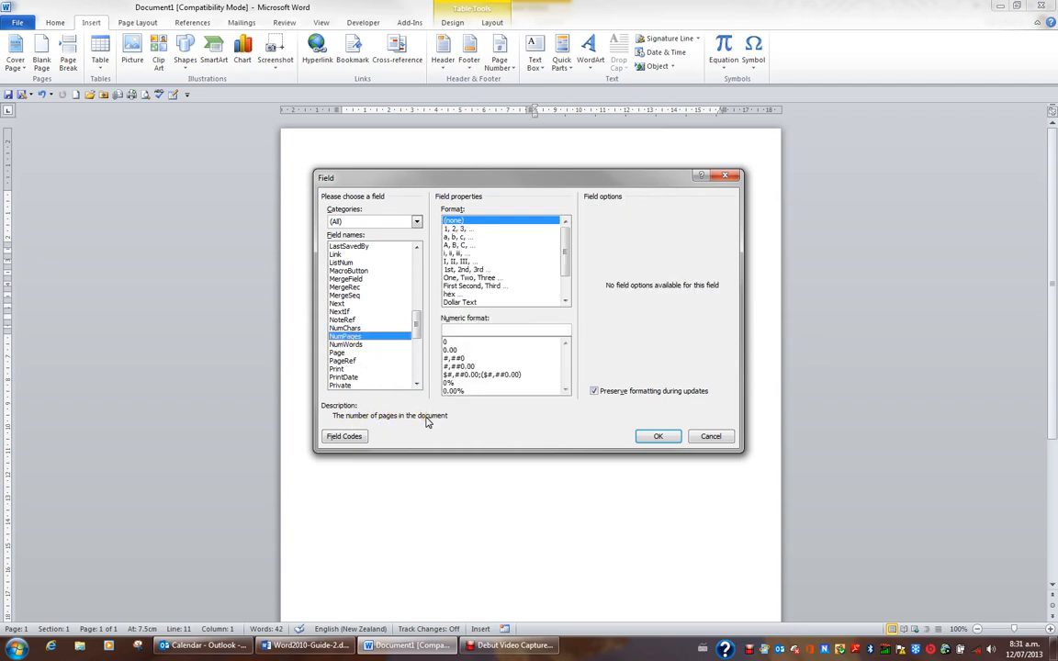
click(464, 229)
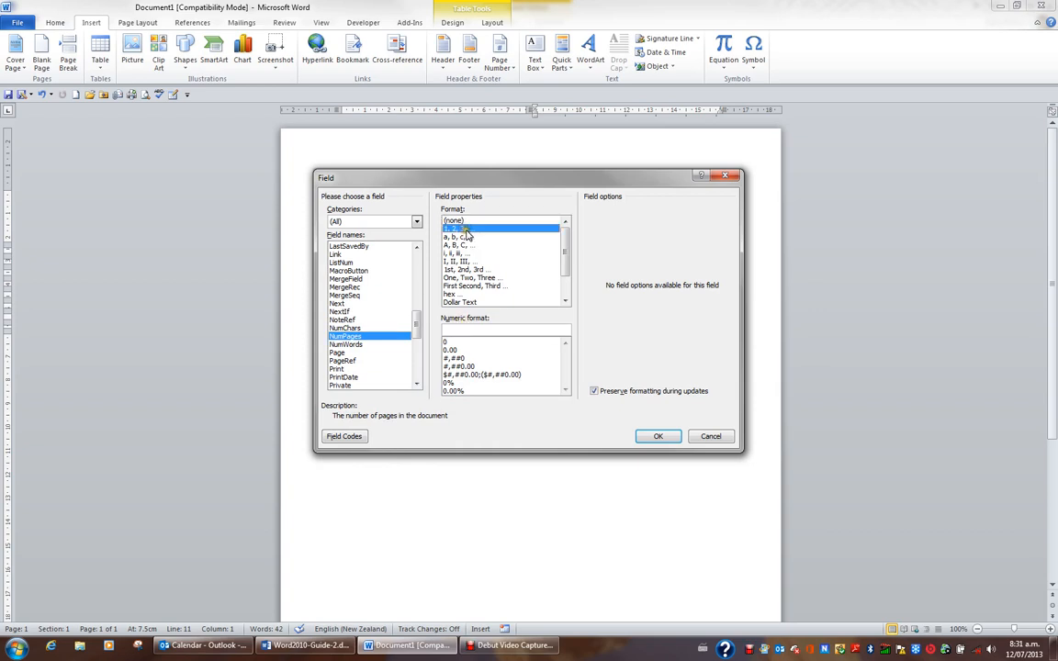
click(654, 436)
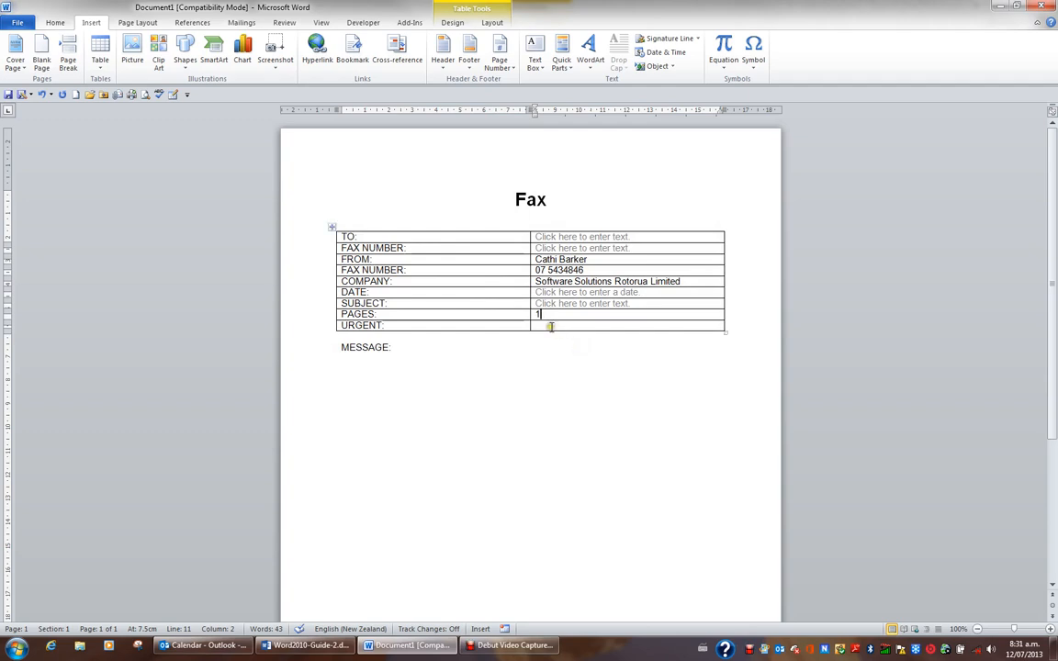
- Insert a combo box content control in the URGENT row, titled "Select an urgency", that cannot be deleted
click(551, 327)
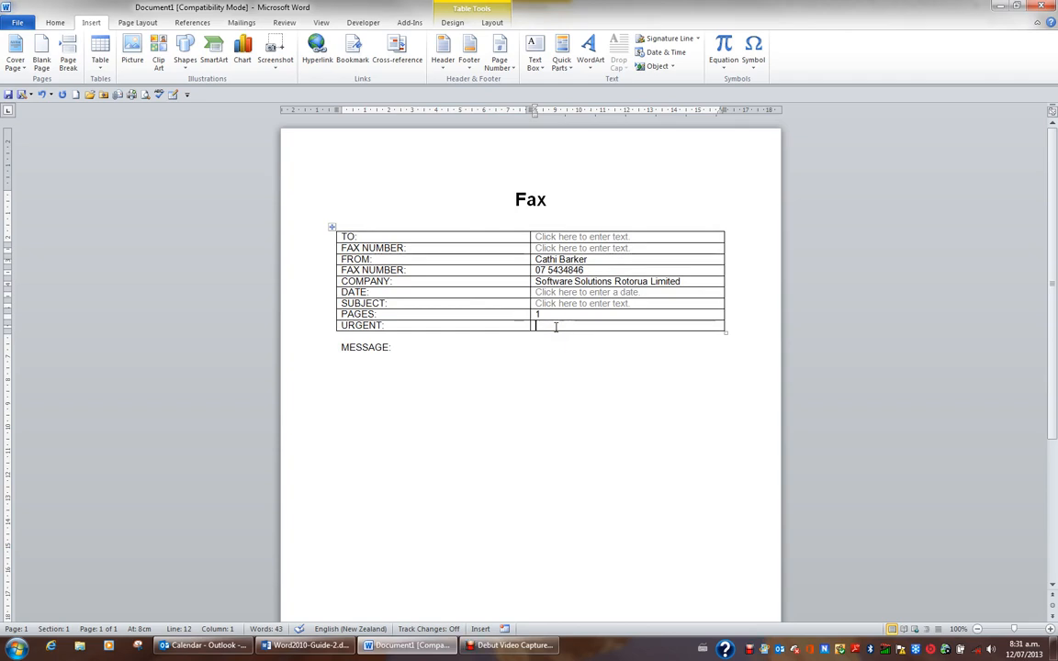
click(361, 22)
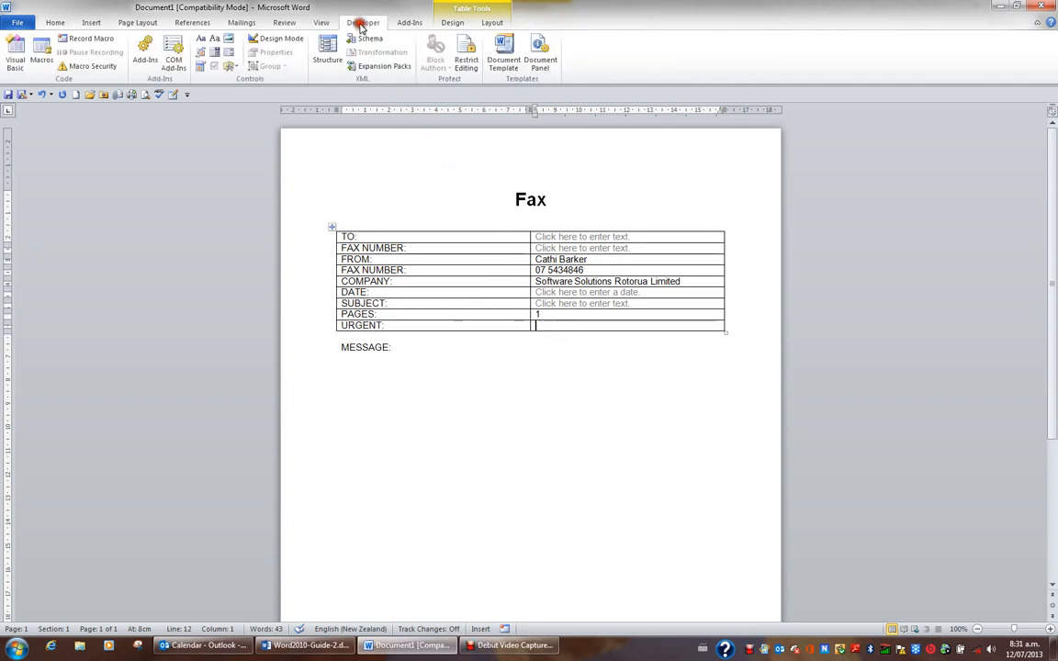
click(216, 55)
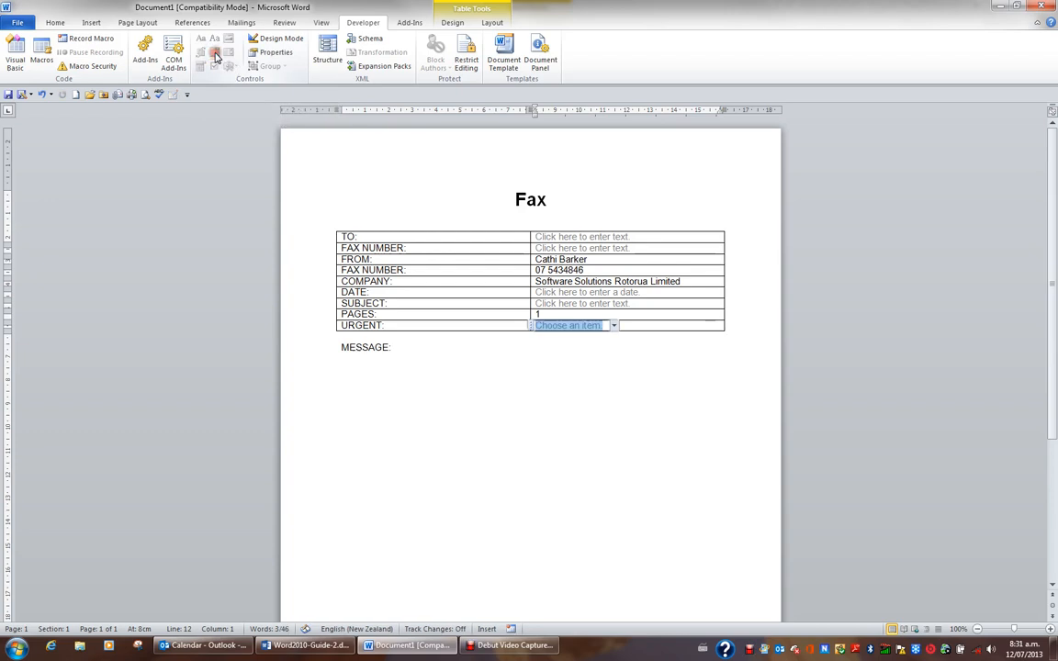
click(271, 55)
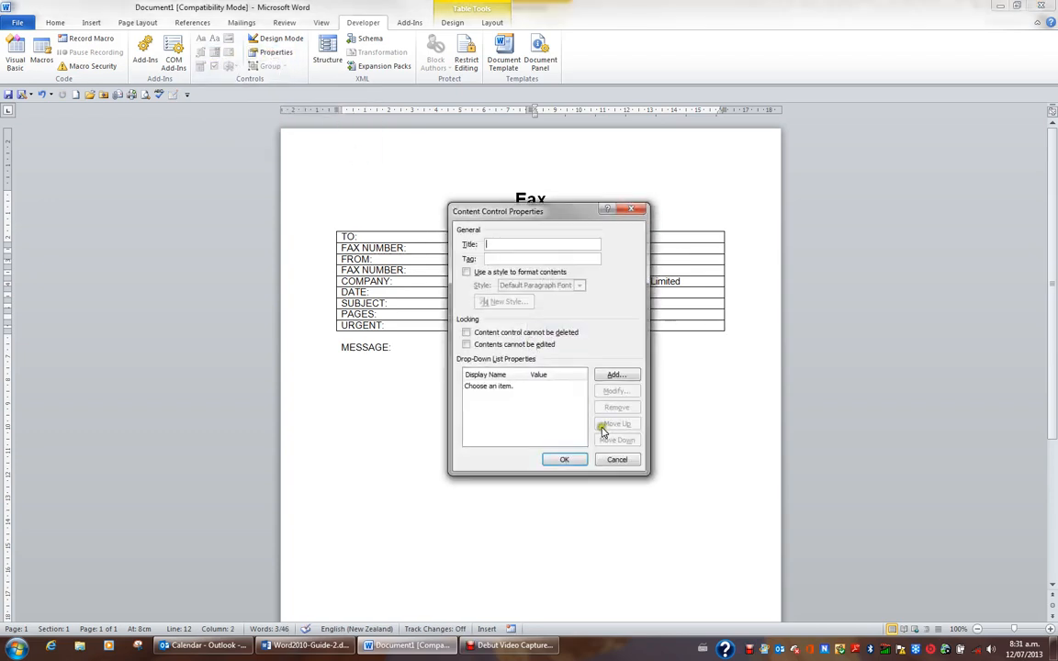
text(Select an urgency)
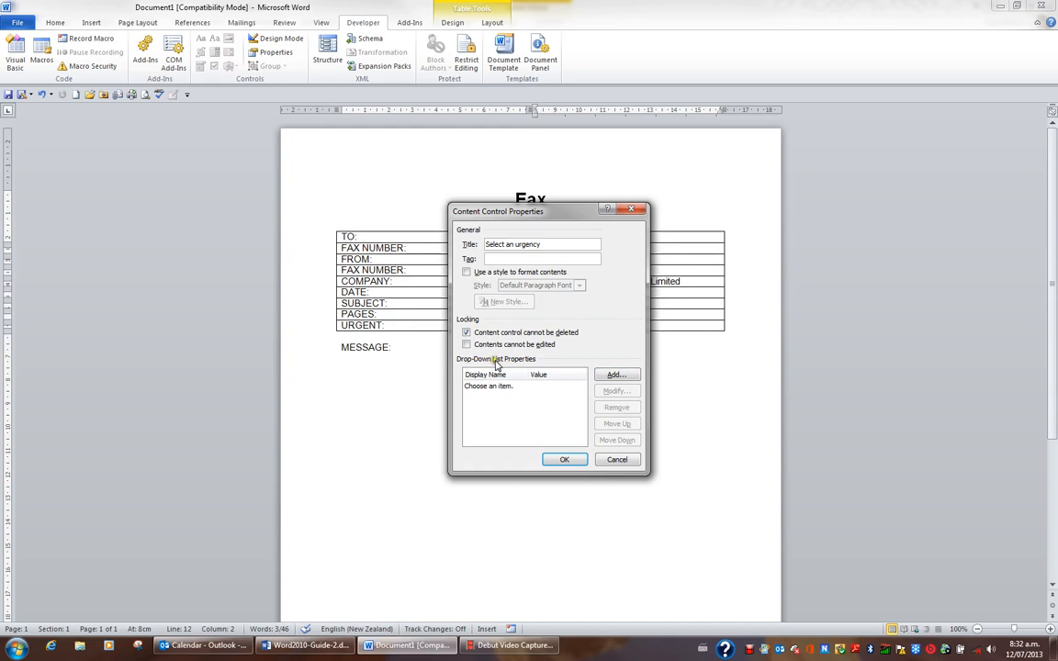
- Add the choices High, Normal and Low to the urgency control's list and apply its properties
click(613, 375)
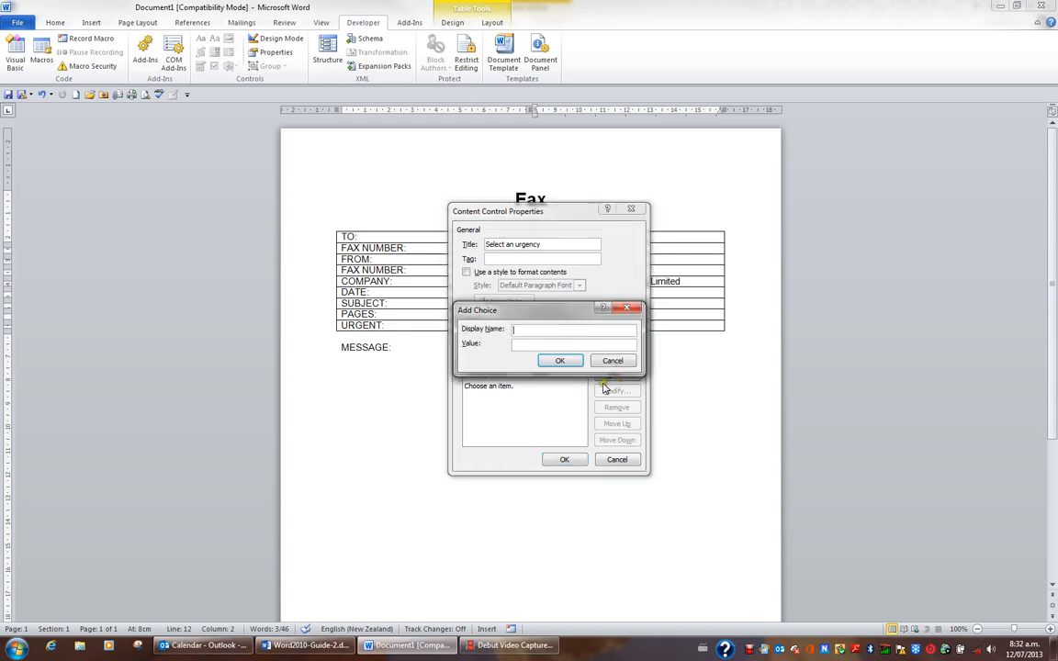
text(High)
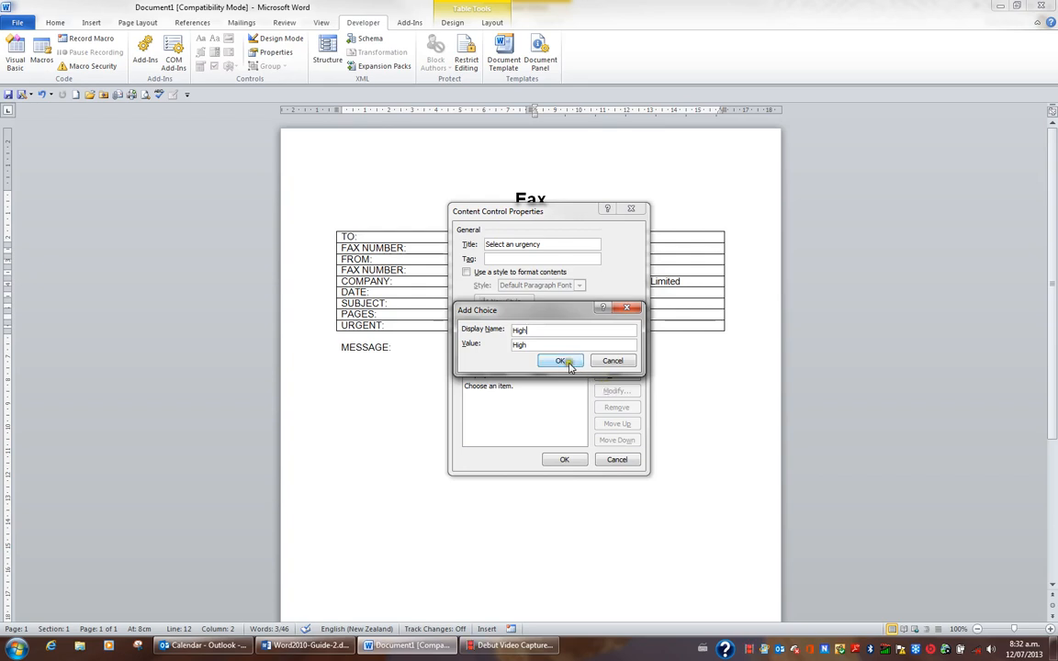
click(569, 364)
click(612, 374)
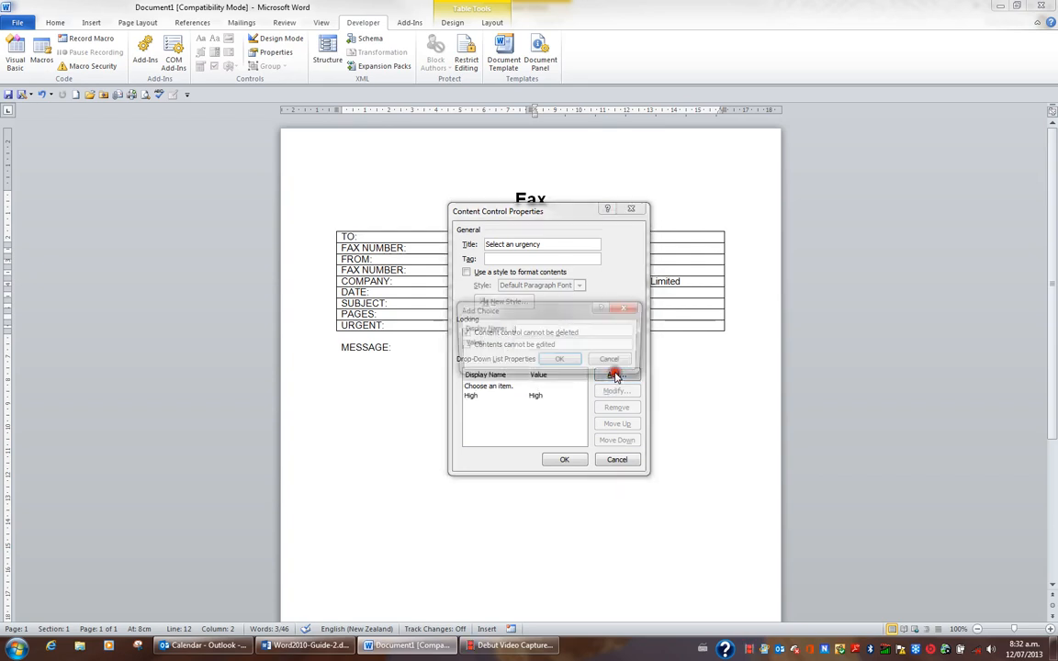
text(Normal)
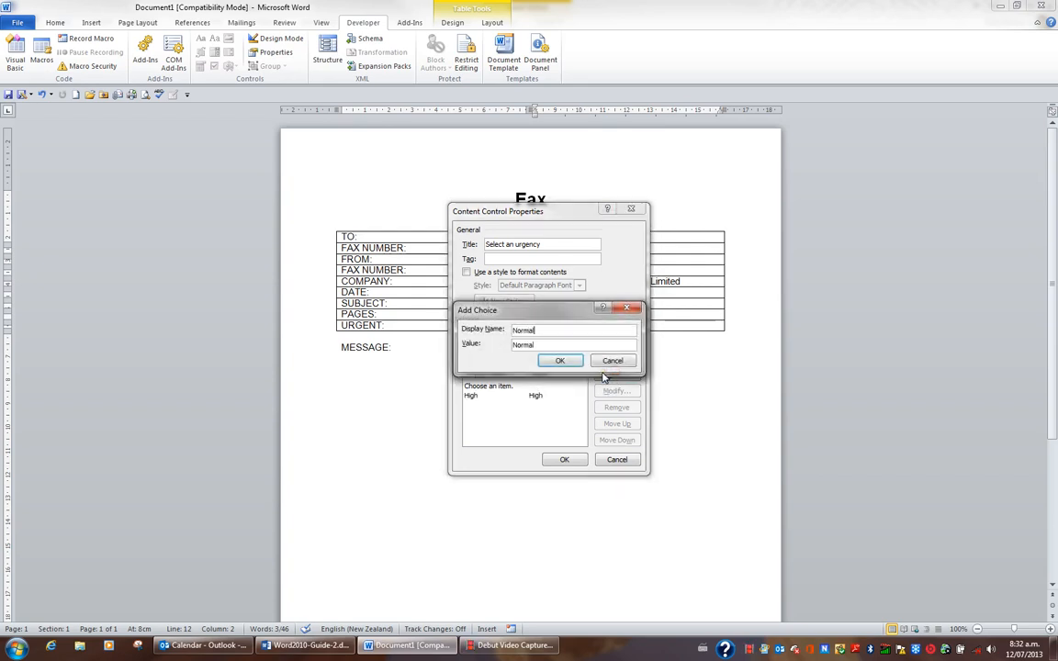
click(561, 360)
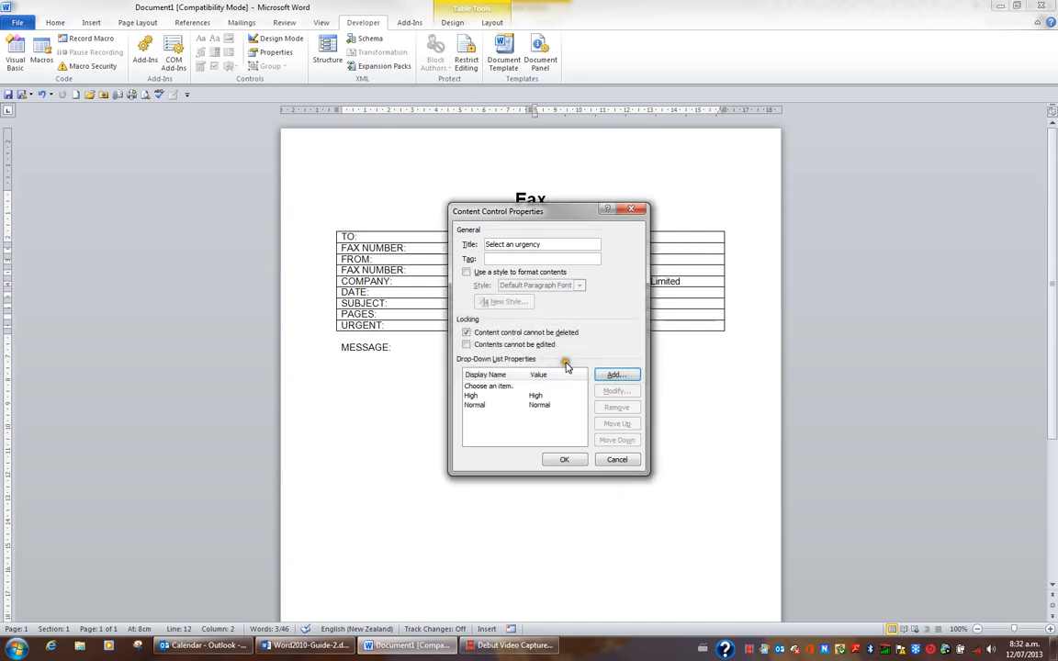
click(611, 373)
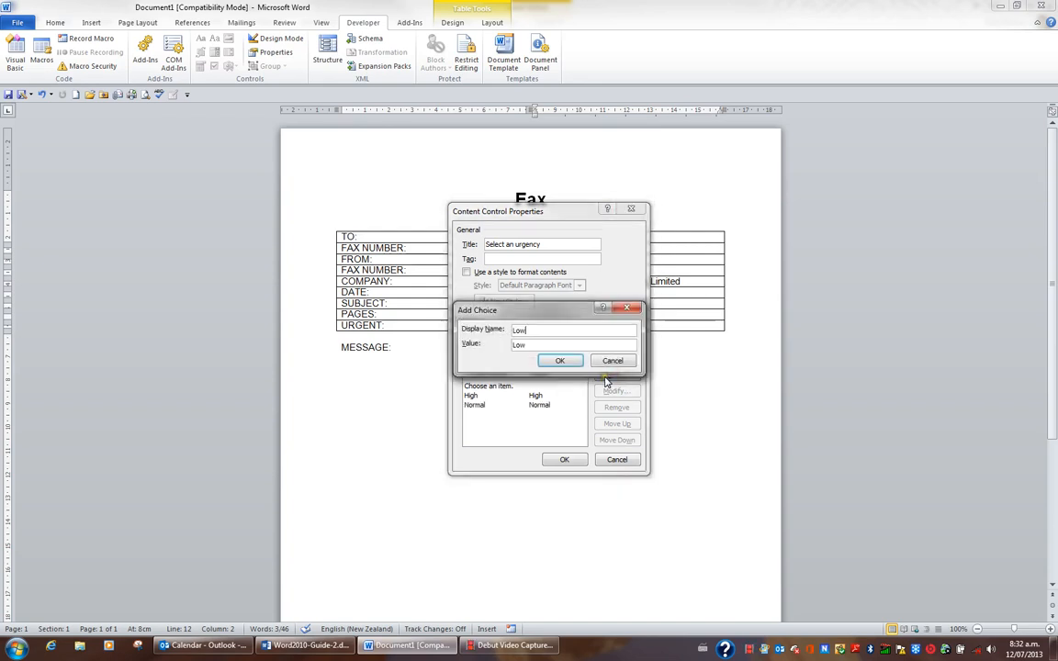
click(563, 362)
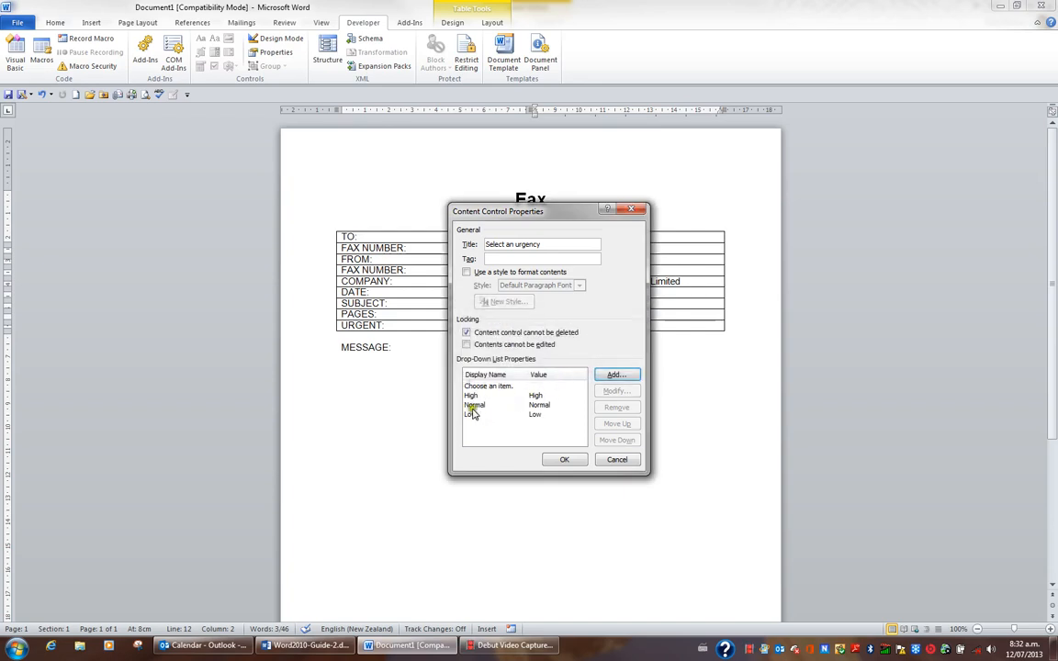
click(564, 459)
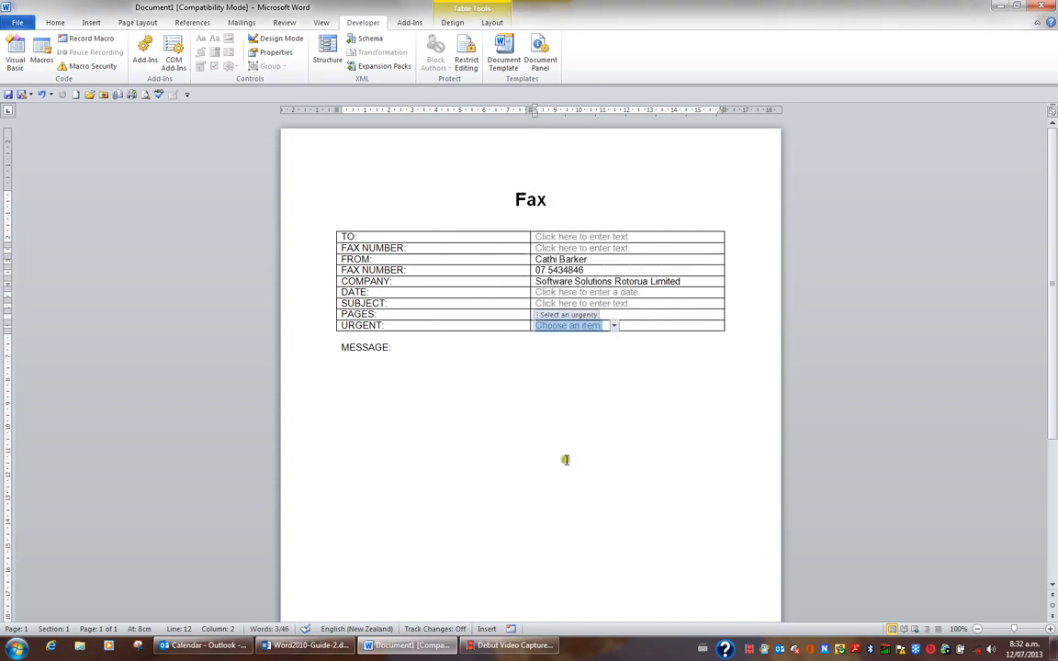
- Check the choices offered by the urgency list and the calendar of the DATE row's date picker without choosing anything
click(613, 327)
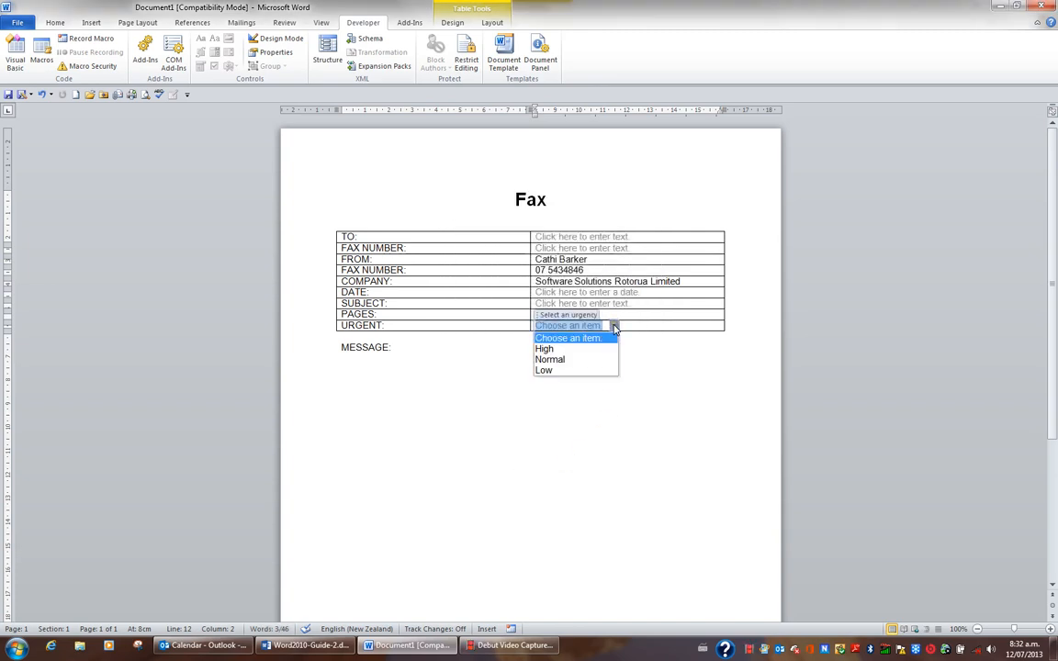
click(613, 327)
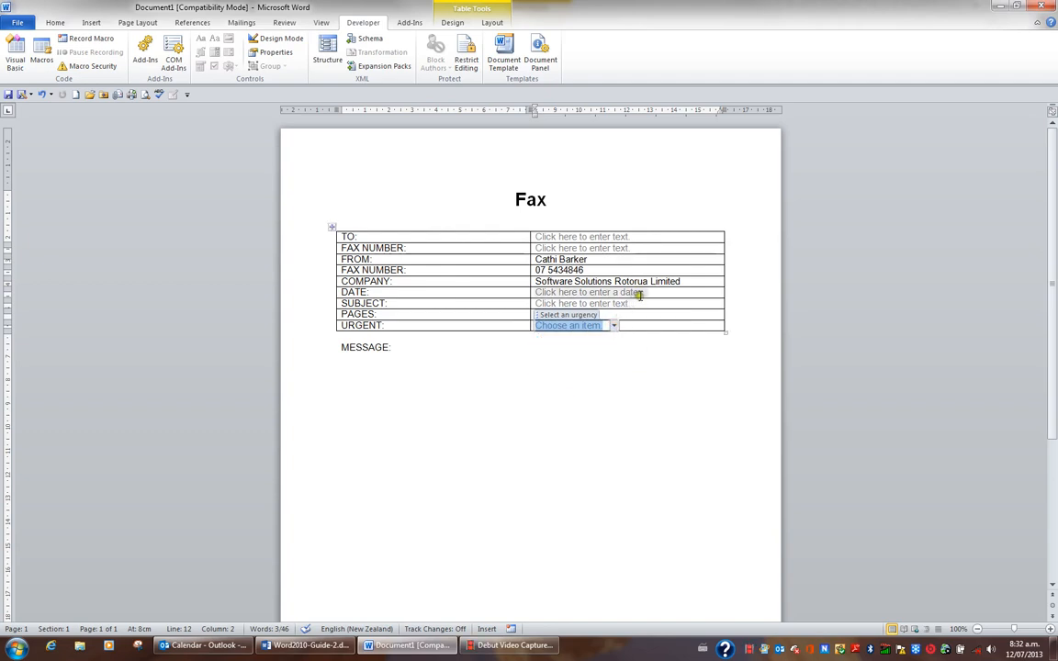
click(643, 293)
click(653, 293)
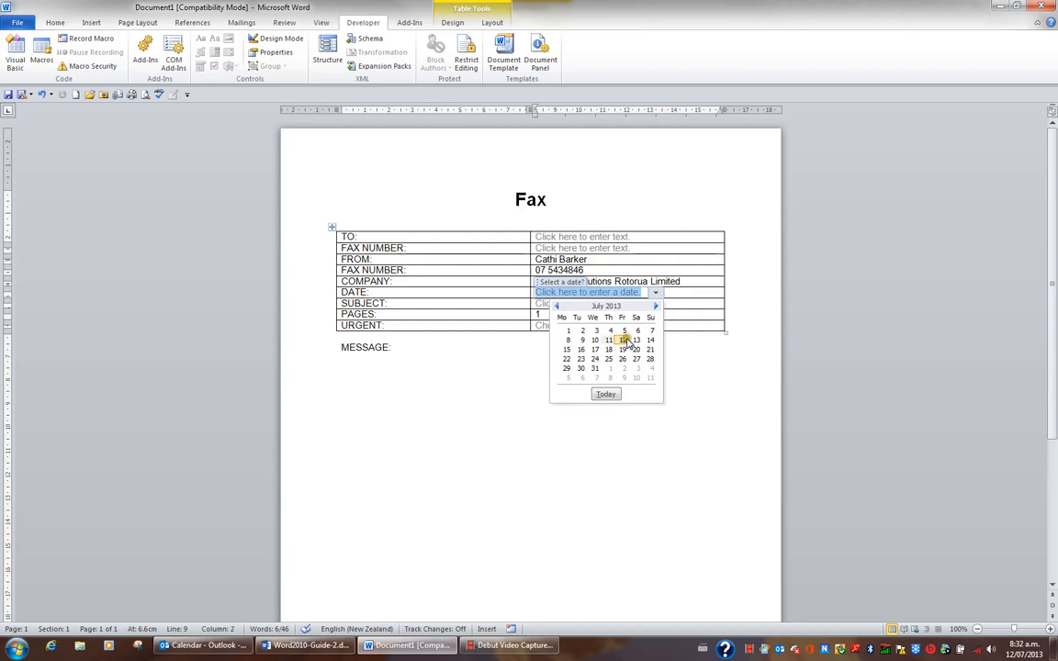
click(655, 292)
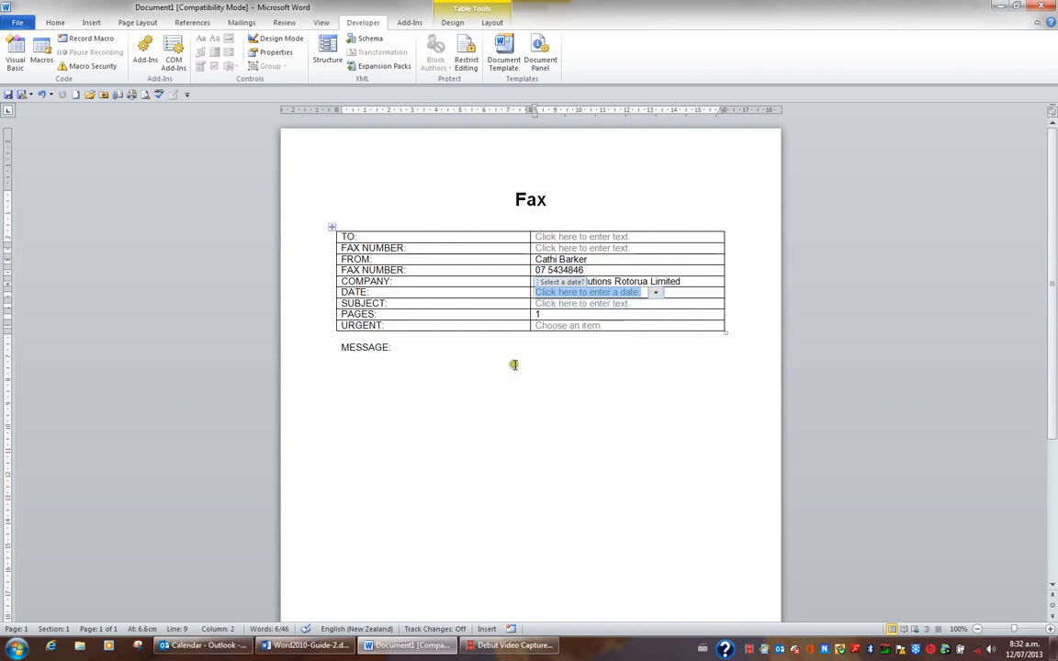
- Place the insertion point on the empty line below MESSAGE
click(427, 360)
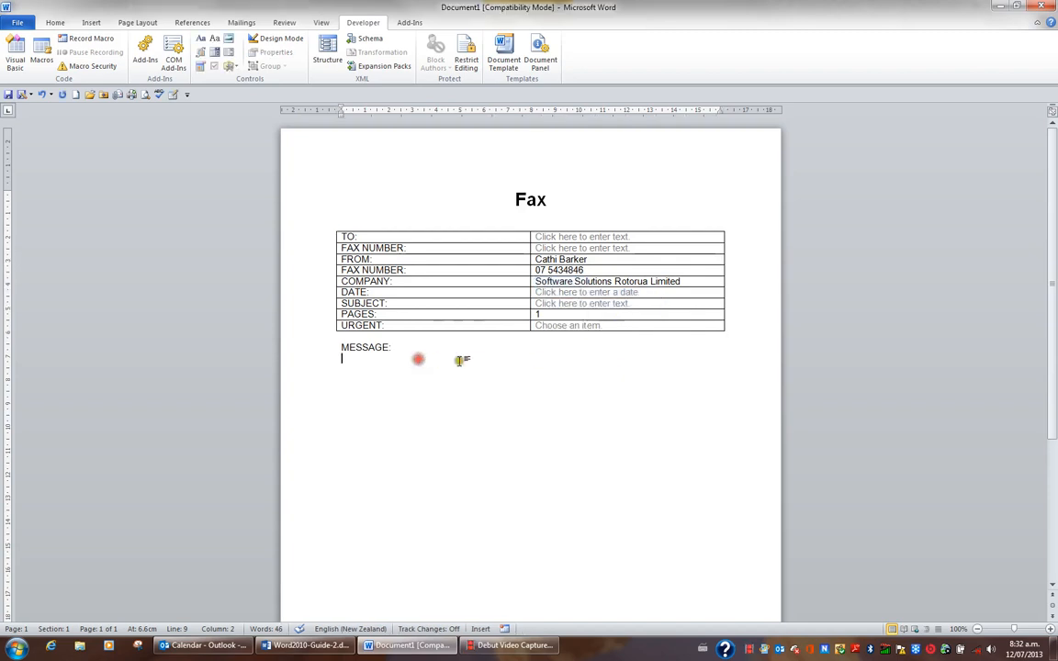